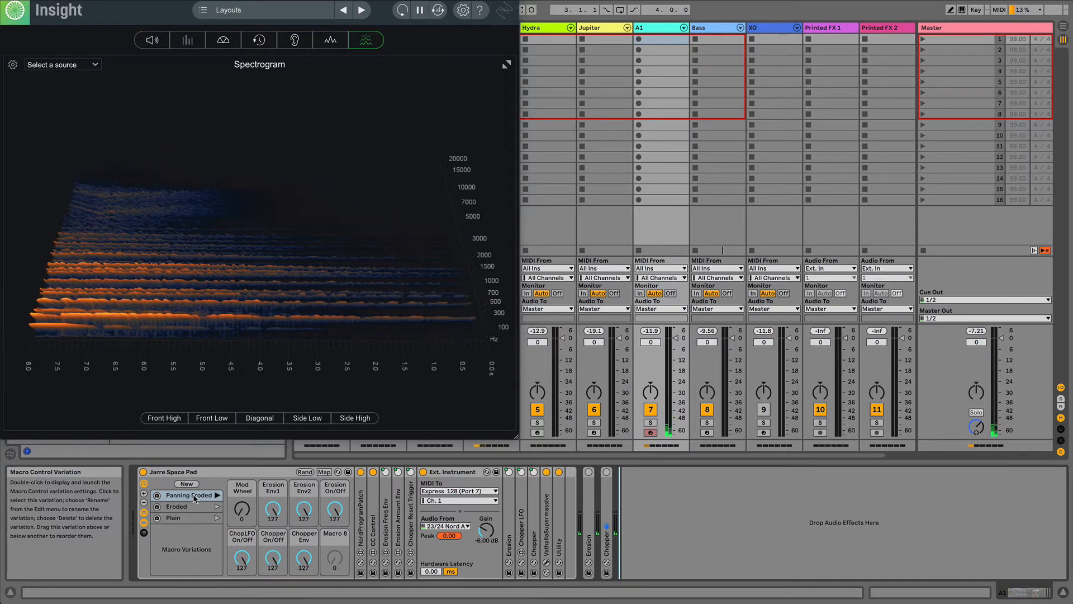
Launch the Plain macro variation of the Jarre Space Pad rack and switch off its ValhallaSupermassive device.
click(217, 519)
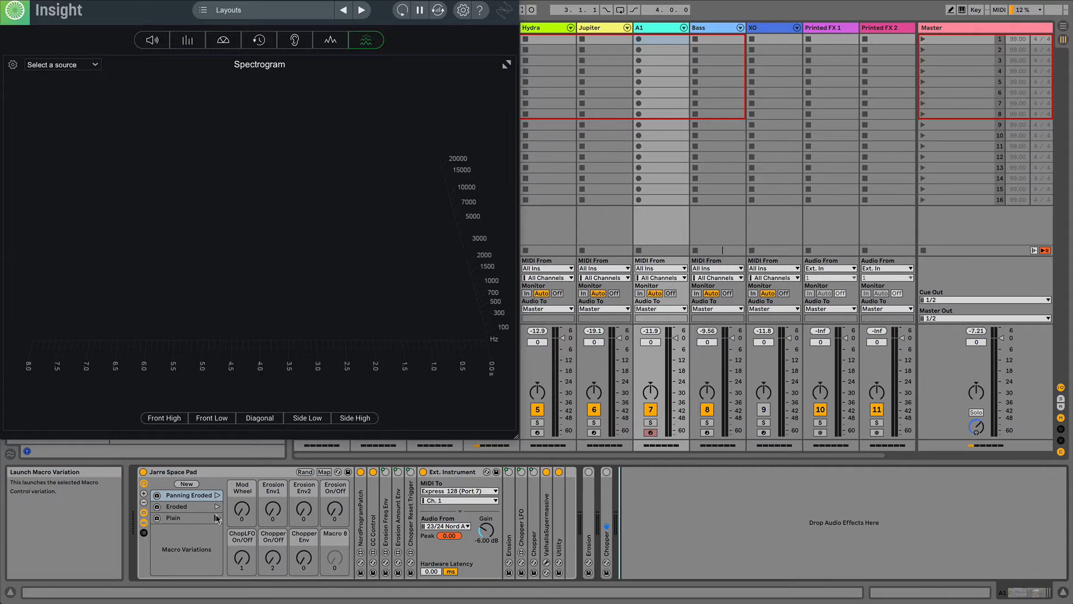
click(546, 472)
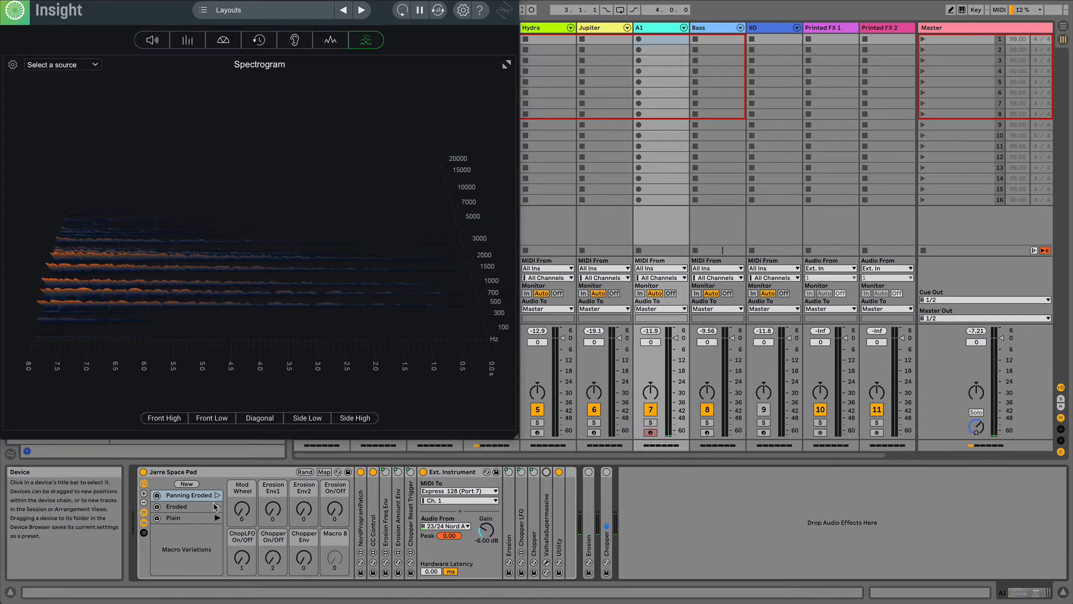
Unfold and enable the Erosion after the rack, sweep its frequency and amount, ending at 14.6 kHz and 0.27, and switch it off.
double_click(589, 528)
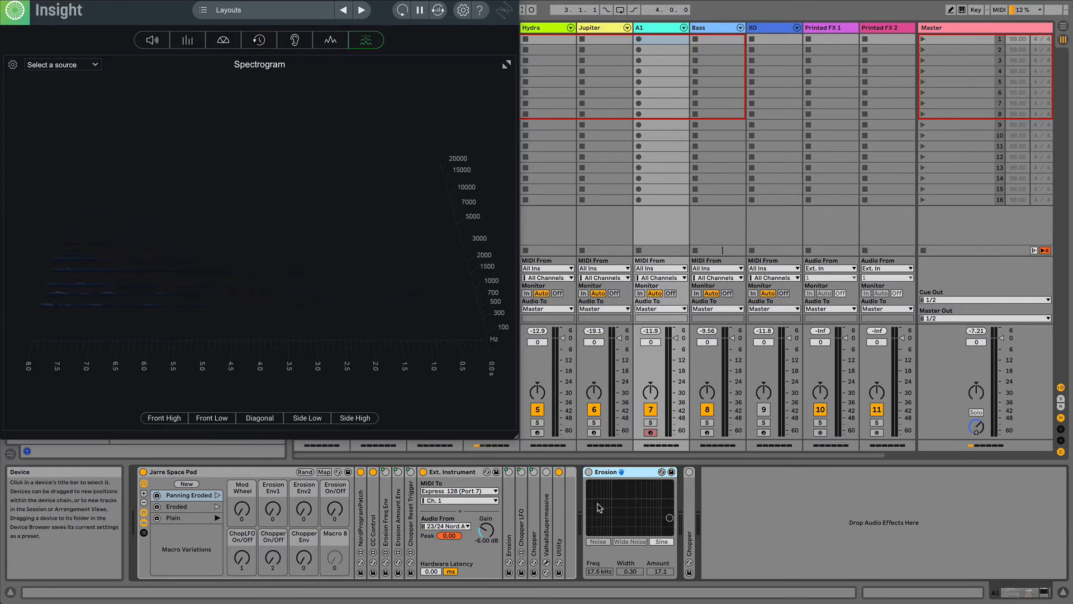
click(588, 472)
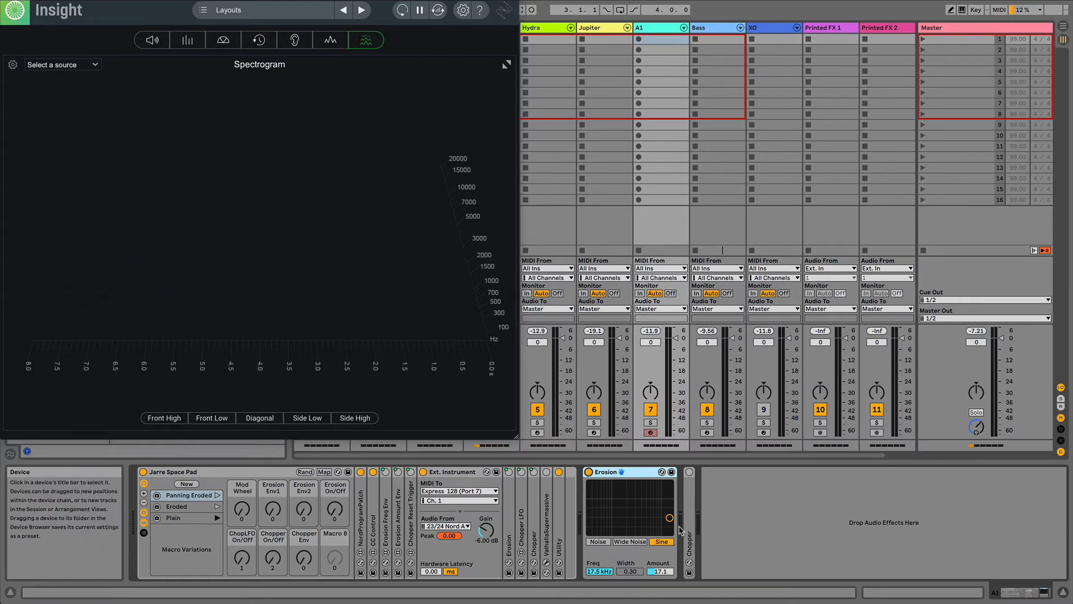
mouse_move(670, 518)
mouse_down()
mouse_move(625, 495)
mouse_move(605, 501)
mouse_move(608, 512)
mouse_move(665, 521)
mouse_move(629, 500)
mouse_move(598, 507)
mouse_move(610, 523)
mouse_move(665, 522)
mouse_up()
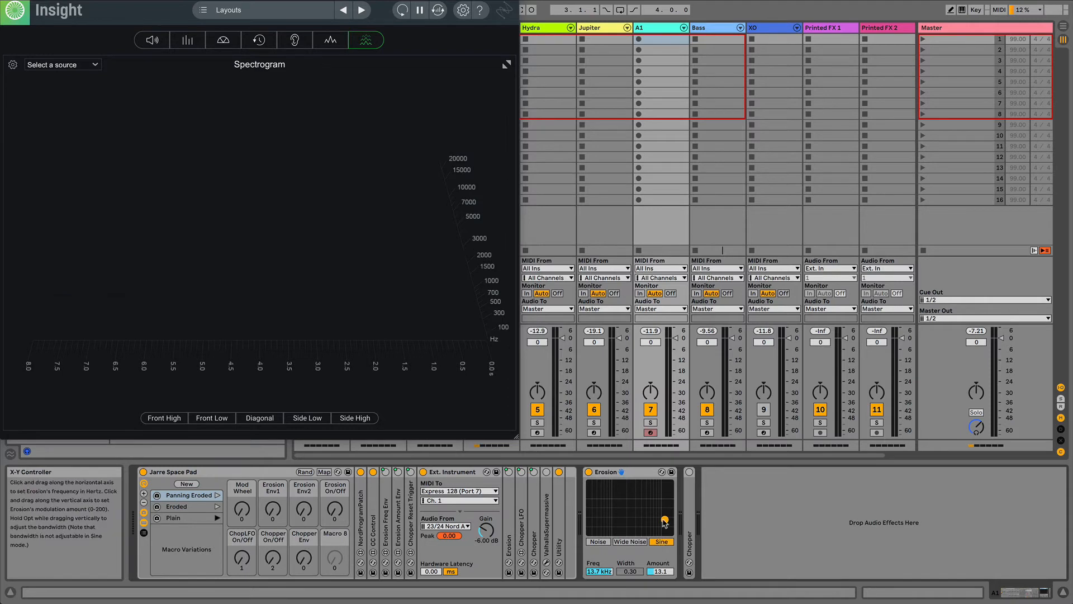
mouse_move(665, 519)
mouse_down()
mouse_move(589, 505)
mouse_move(670, 515)
mouse_move(655, 514)
mouse_move(666, 532)
mouse_move(648, 503)
mouse_move(615, 493)
mouse_move(617, 514)
mouse_move(647, 527)
mouse_up()
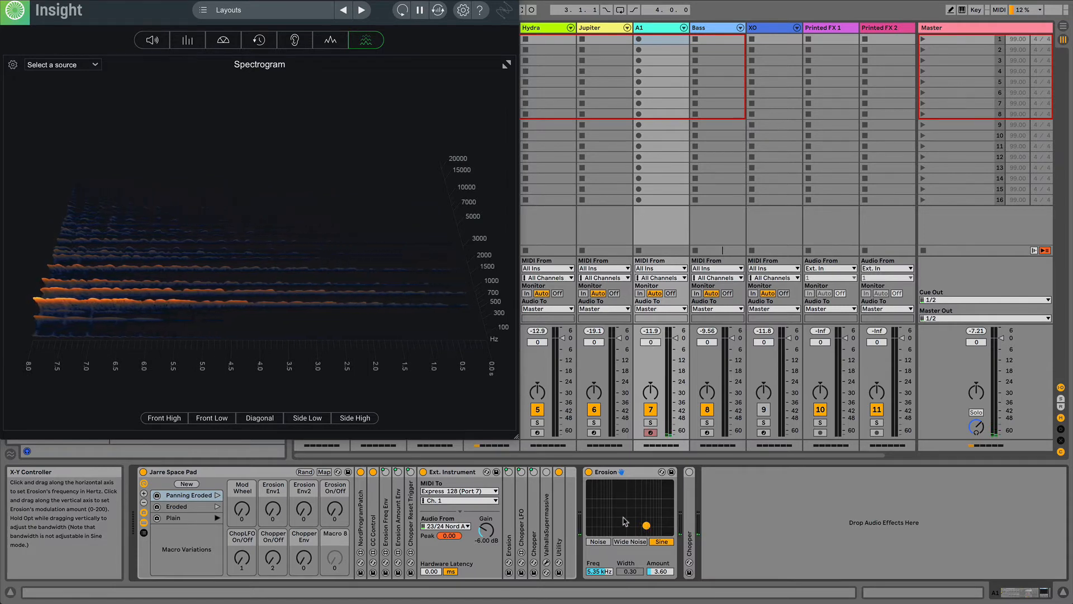
drag(646, 526, 666, 530)
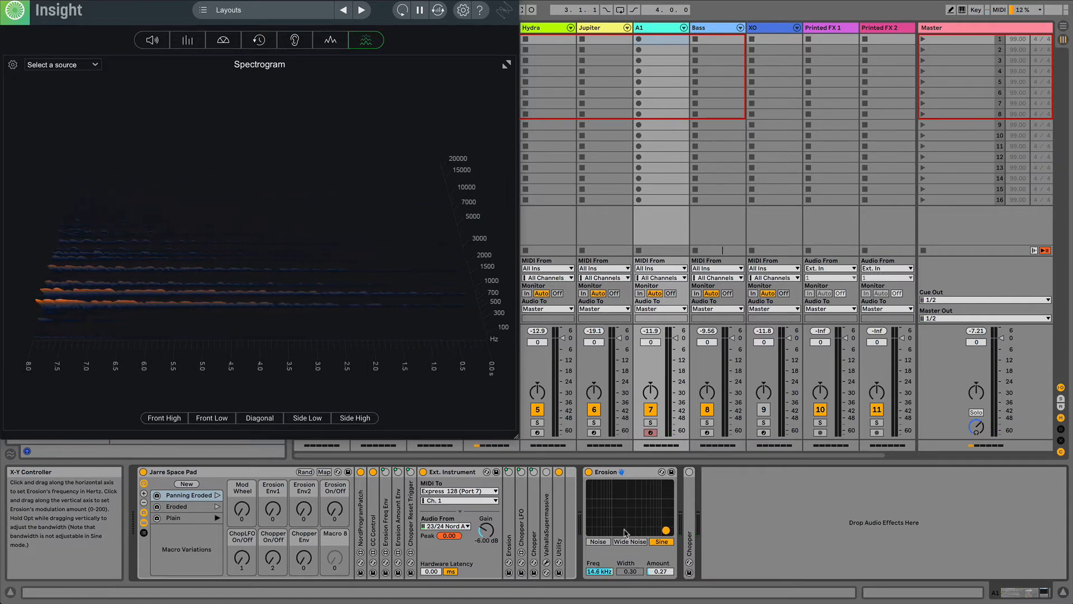
click(588, 472)
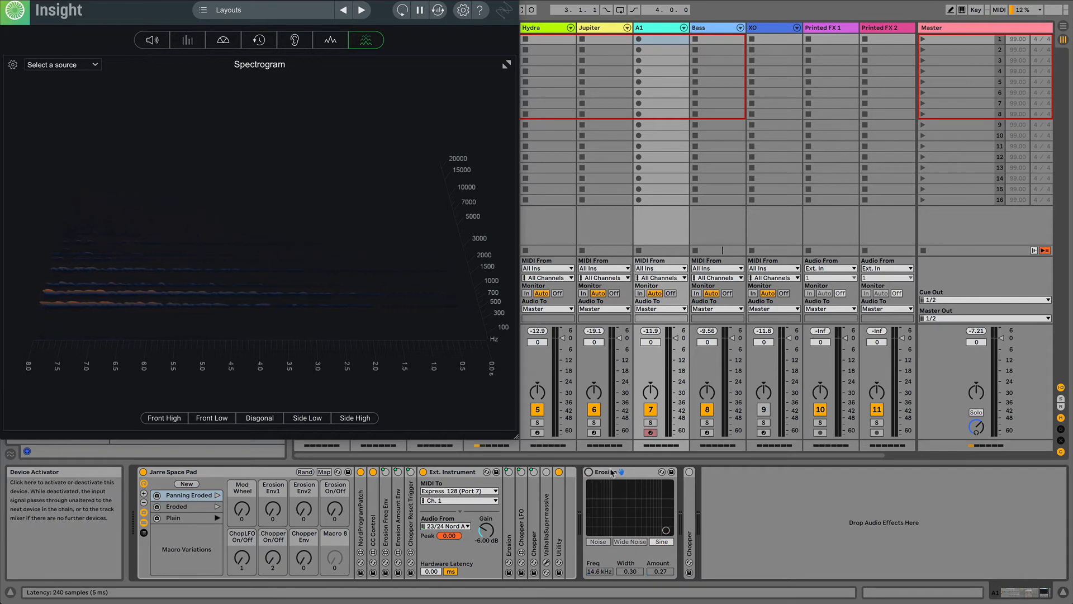
Unfold and enable the Chopper after the rack, raise its Amount to about 34%, return it to 0%, and switch it off.
double_click(689, 492)
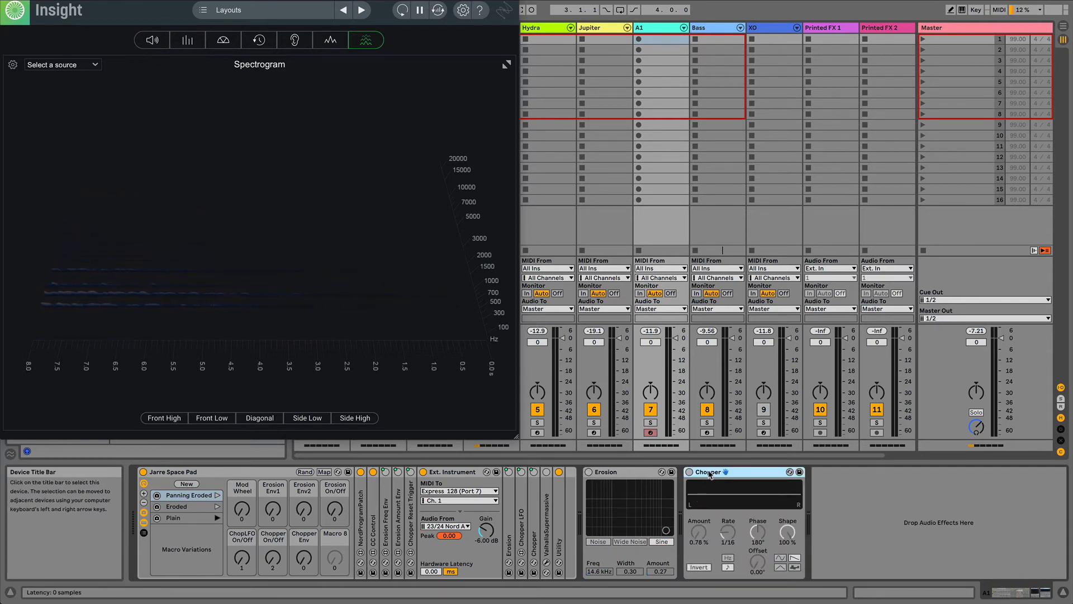
click(689, 472)
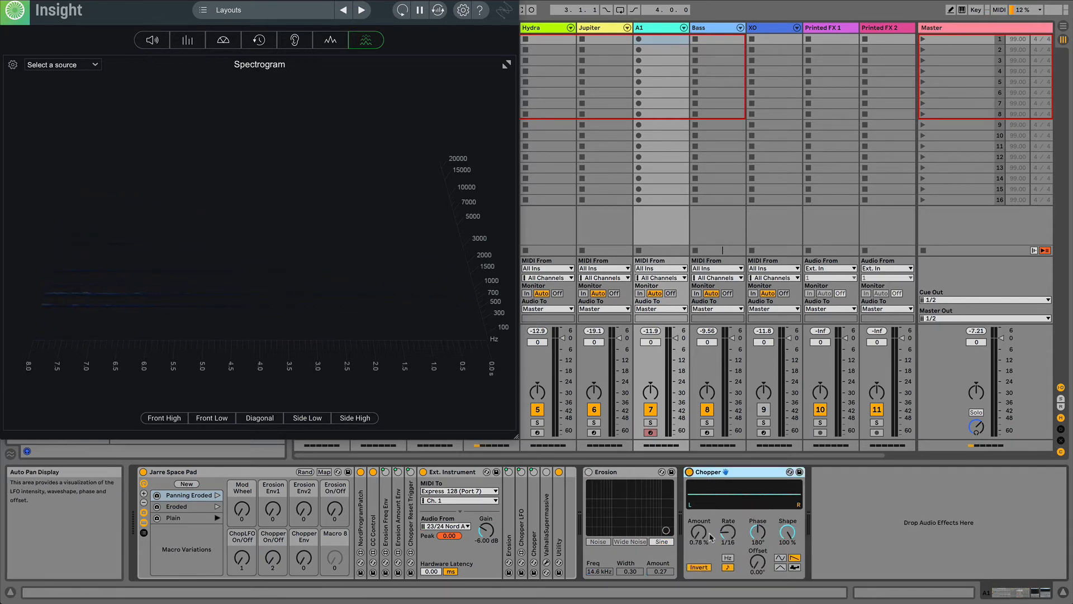
drag(696, 530, 696, 531)
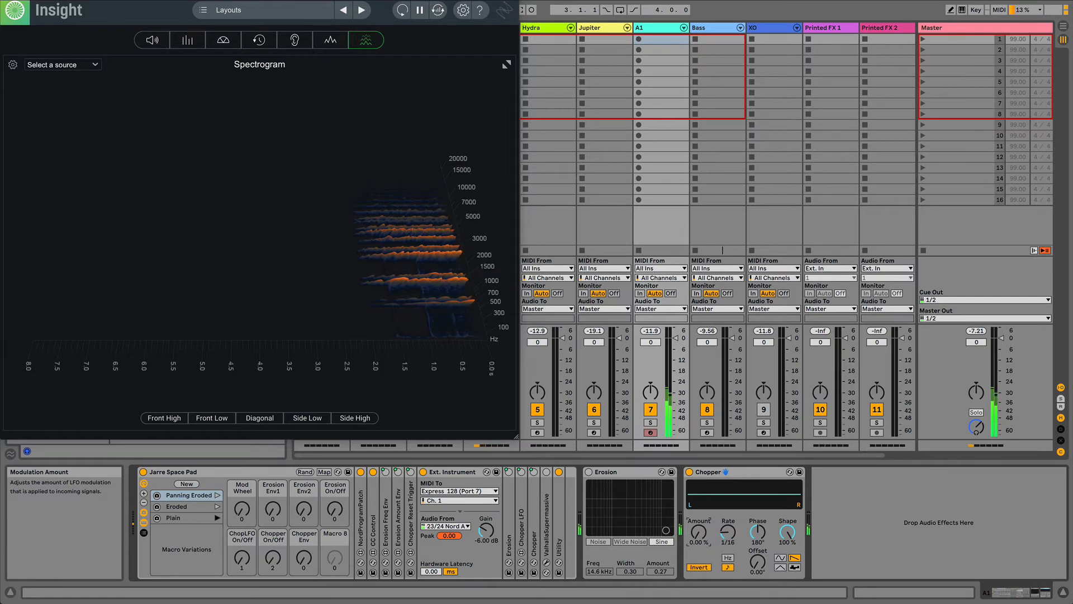
drag(696, 532, 696, 487)
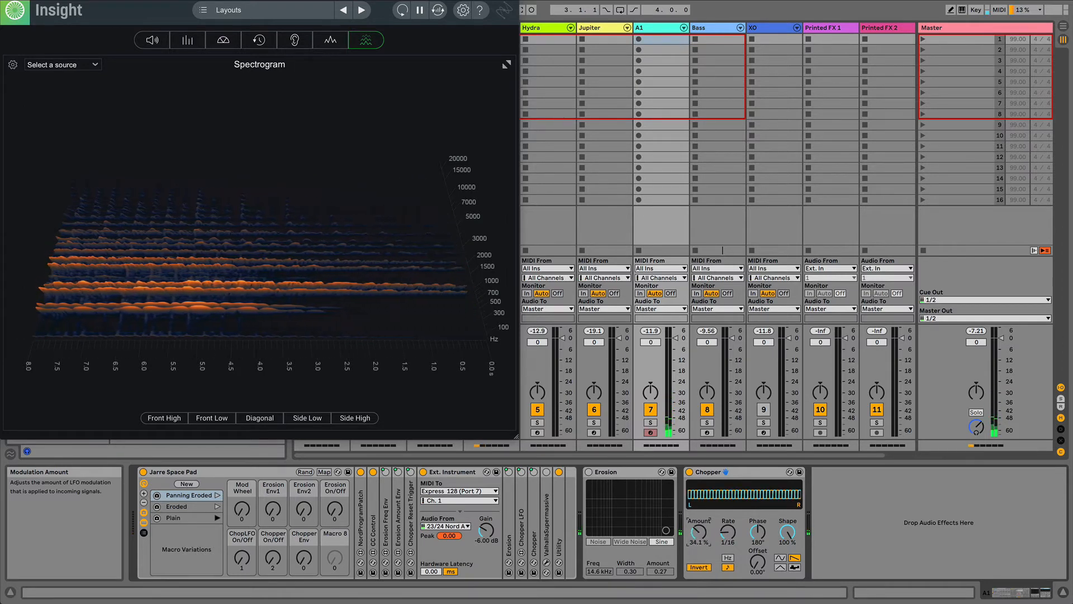
drag(700, 535, 700, 573)
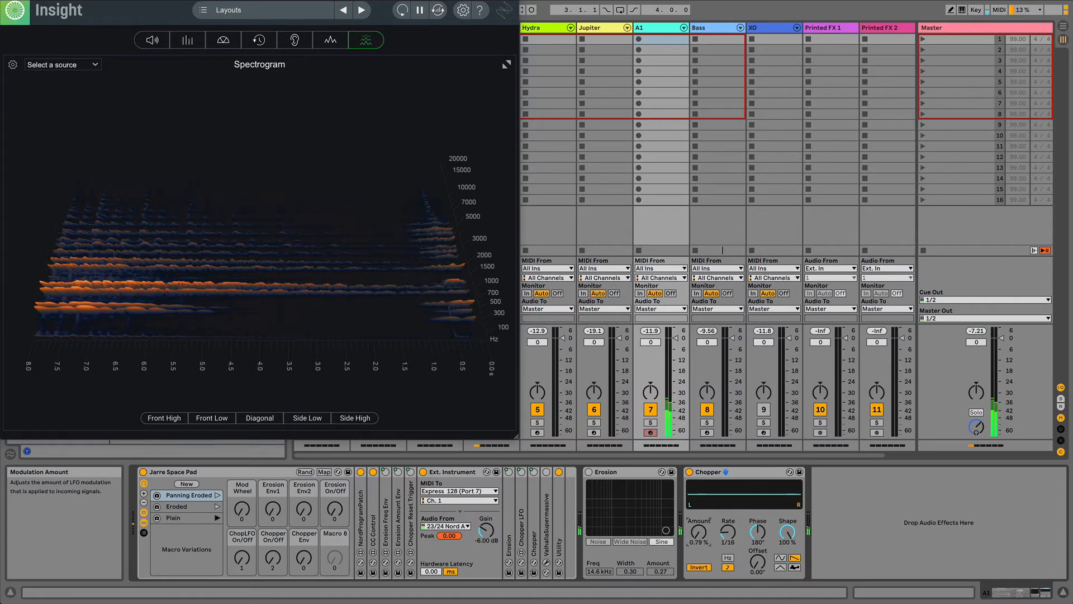
mouse_move(699, 532)
mouse_down()
mouse_move(699, 502)
mouse_move(699, 534)
mouse_up()
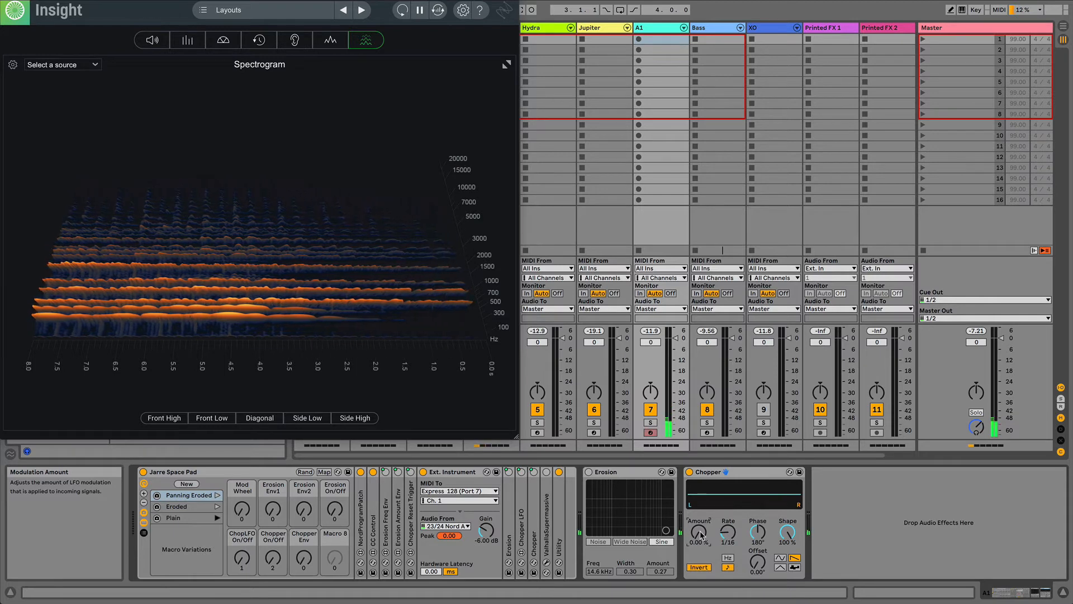
click(689, 472)
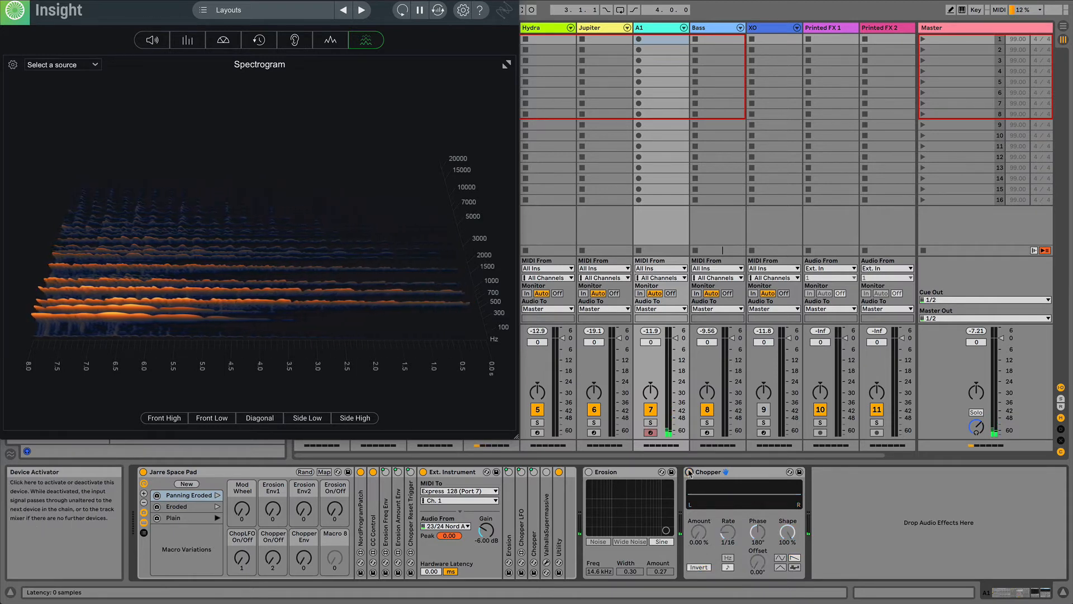
Fold the Chopper and Erosion devices that sit after the rack.
double_click(738, 473)
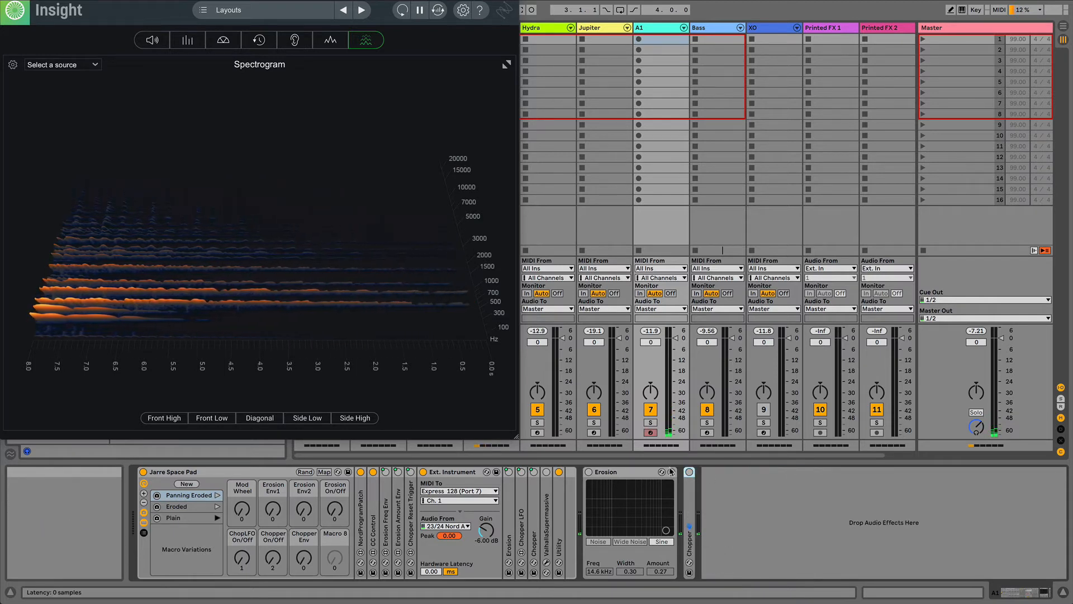
double_click(620, 472)
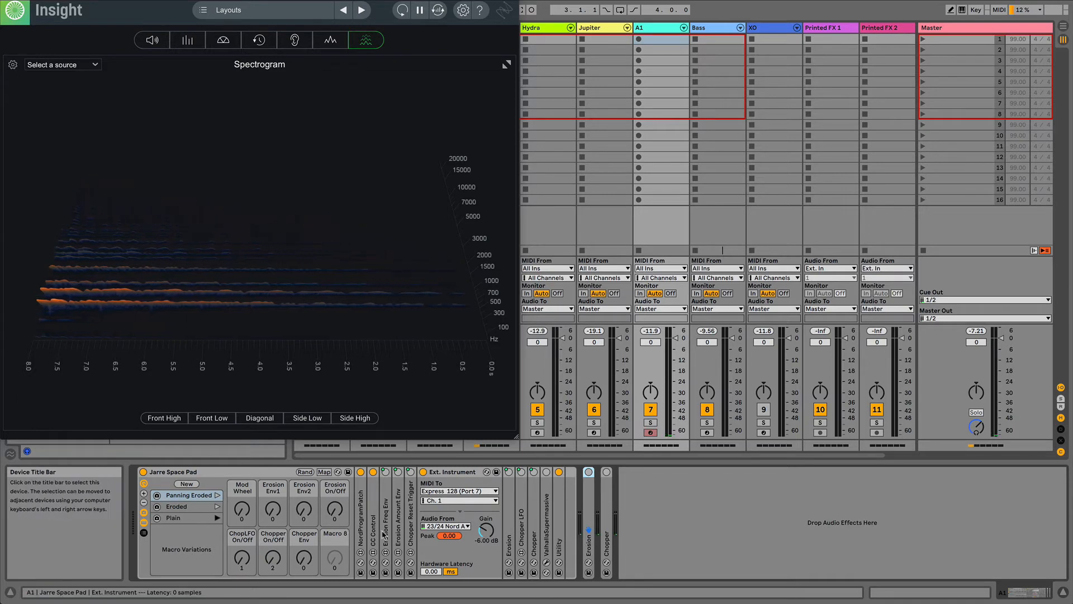
Launch the Eroded macro variation and unfold the rack's Erosion Freq Env, Erosion Amount Env and Erosion devices.
click(215, 507)
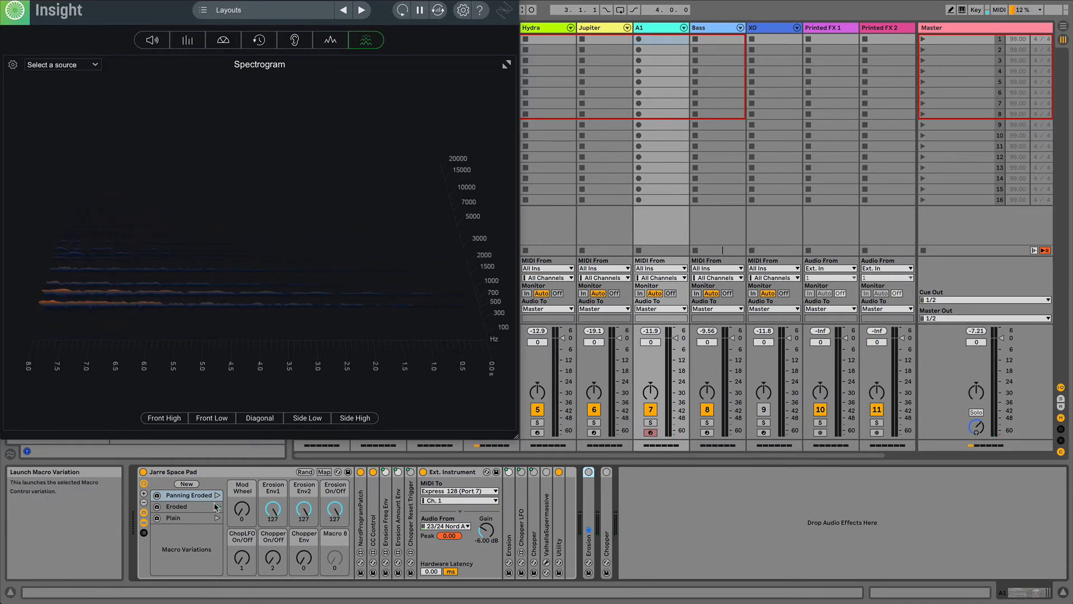
double_click(386, 520)
double_click(526, 515)
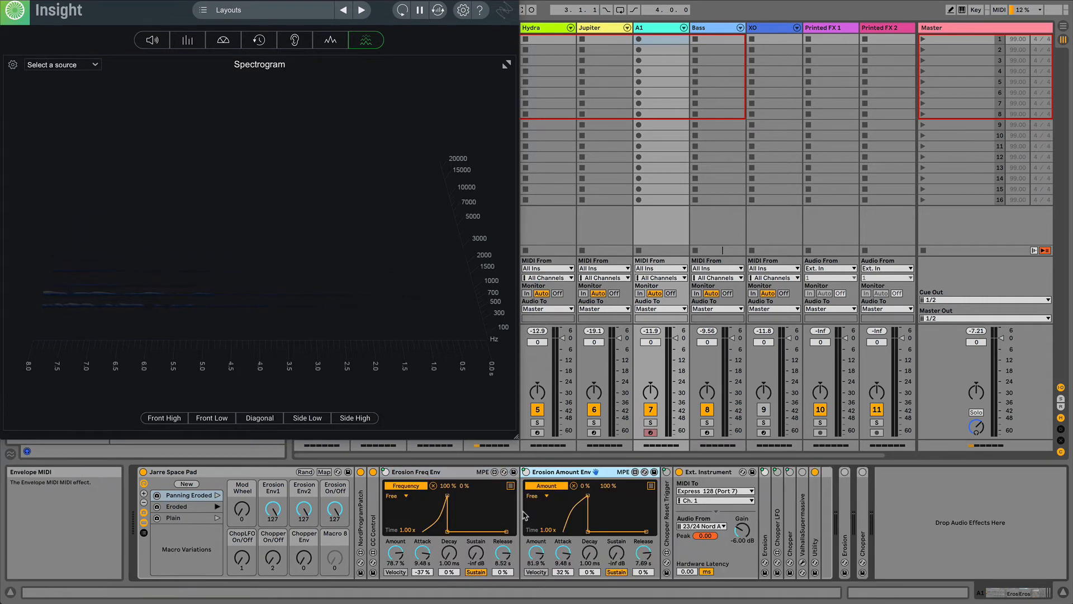
double_click(765, 525)
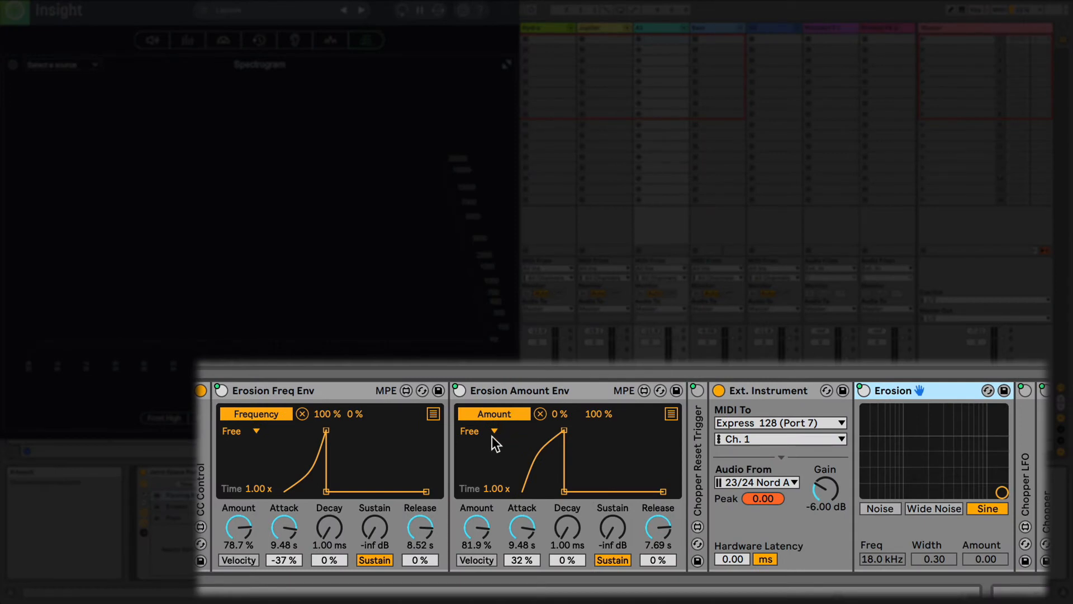
click(314, 389)
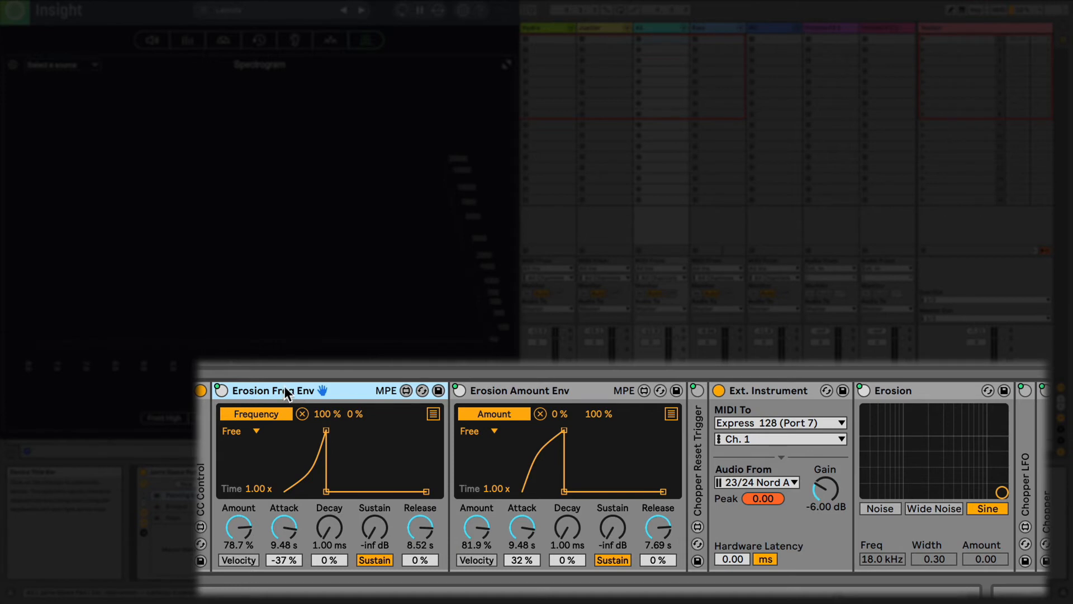
key(ctrl+r)
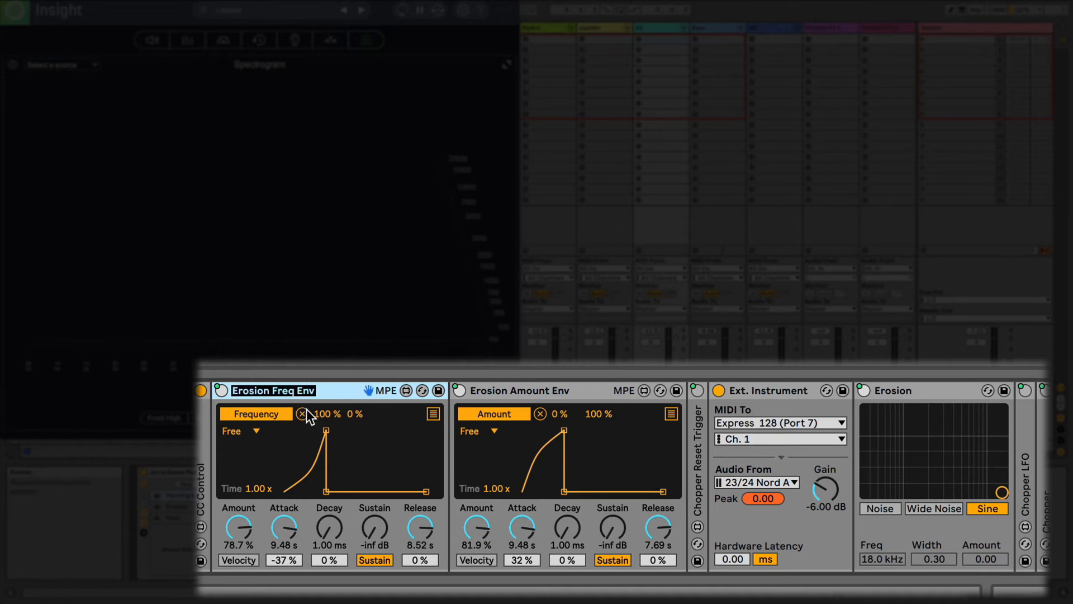
click(320, 391)
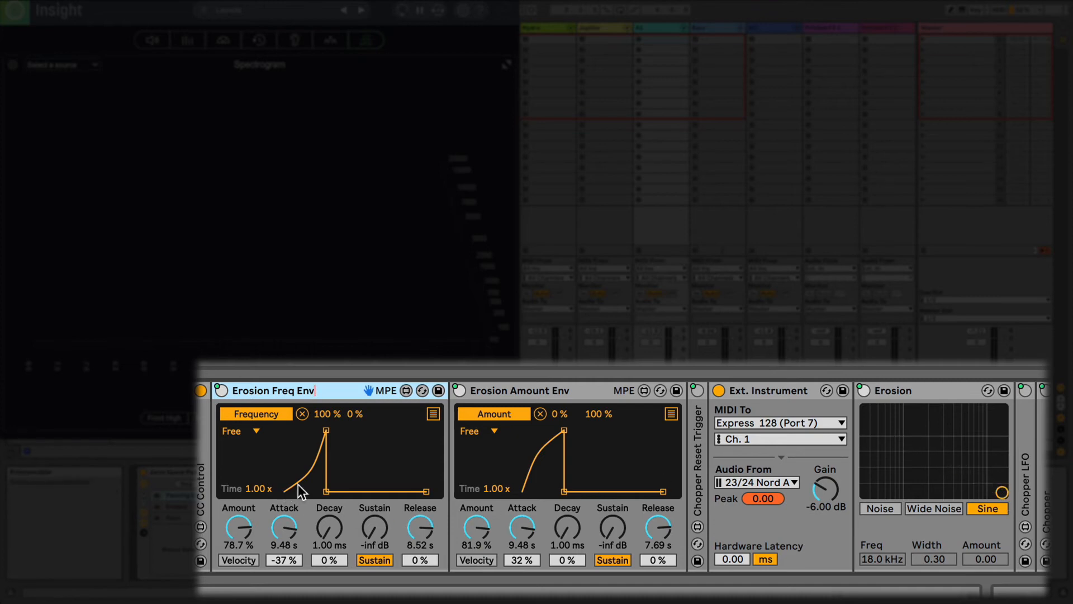
Show the Erosion Amount Env's parameter mapping slots, return to its envelope view, and select the Erosion device it modulates.
click(513, 386)
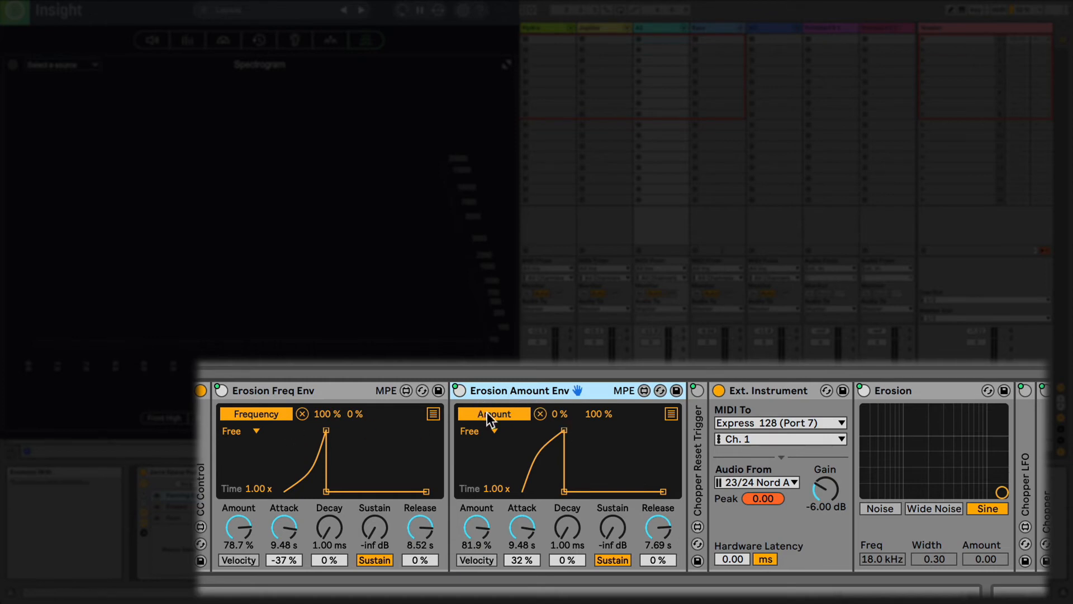
click(670, 413)
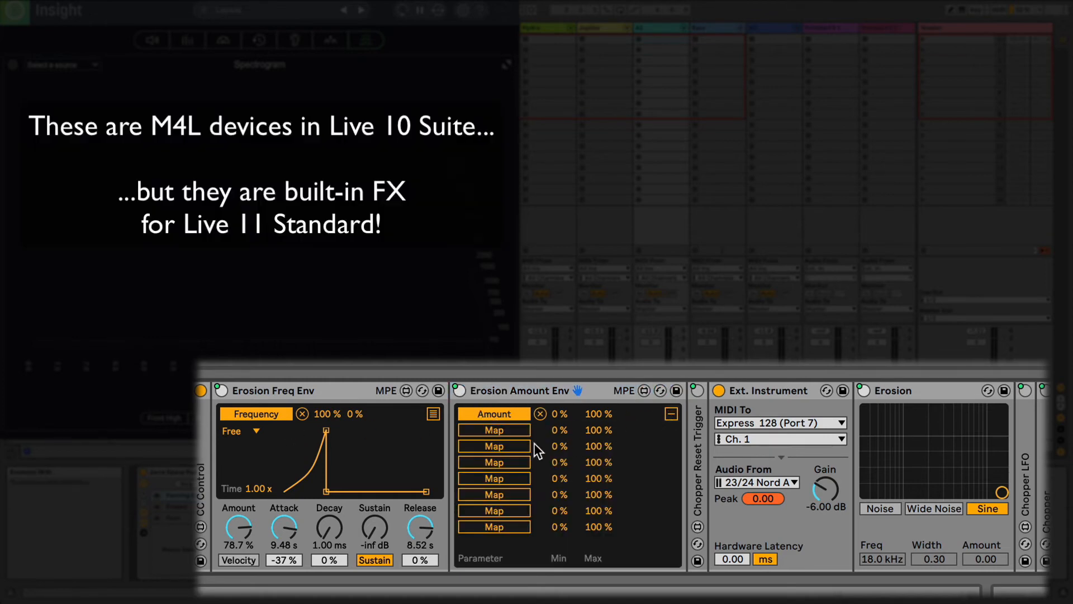
click(495, 429)
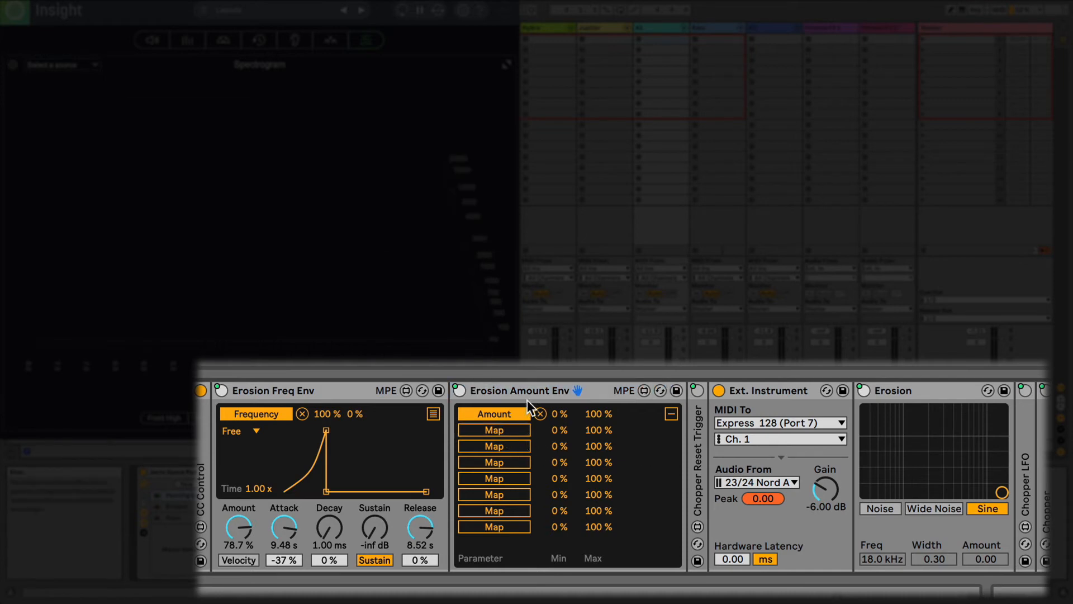
click(672, 414)
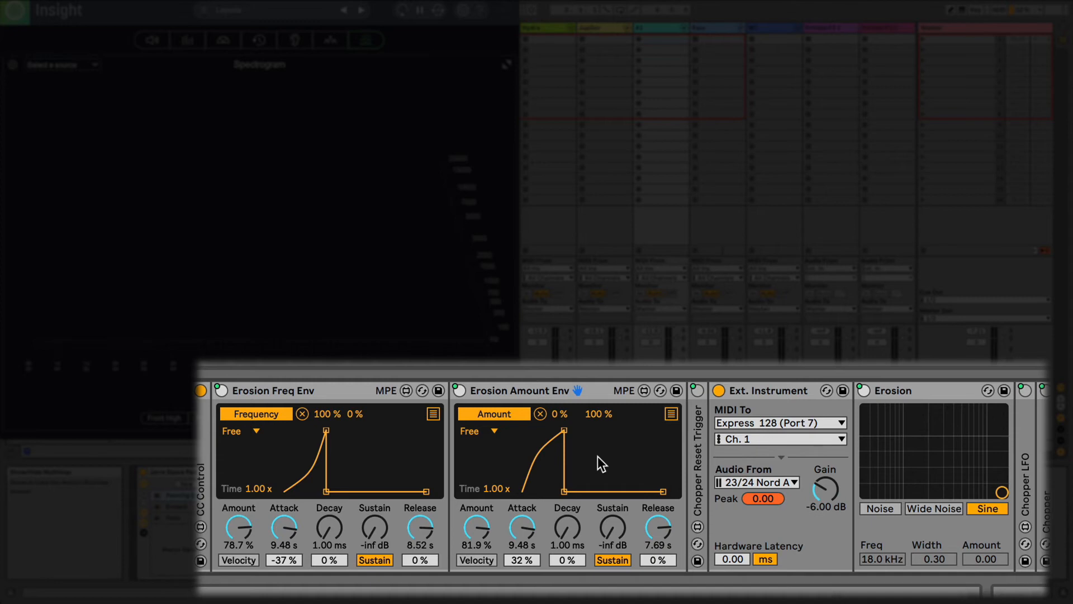
click(936, 391)
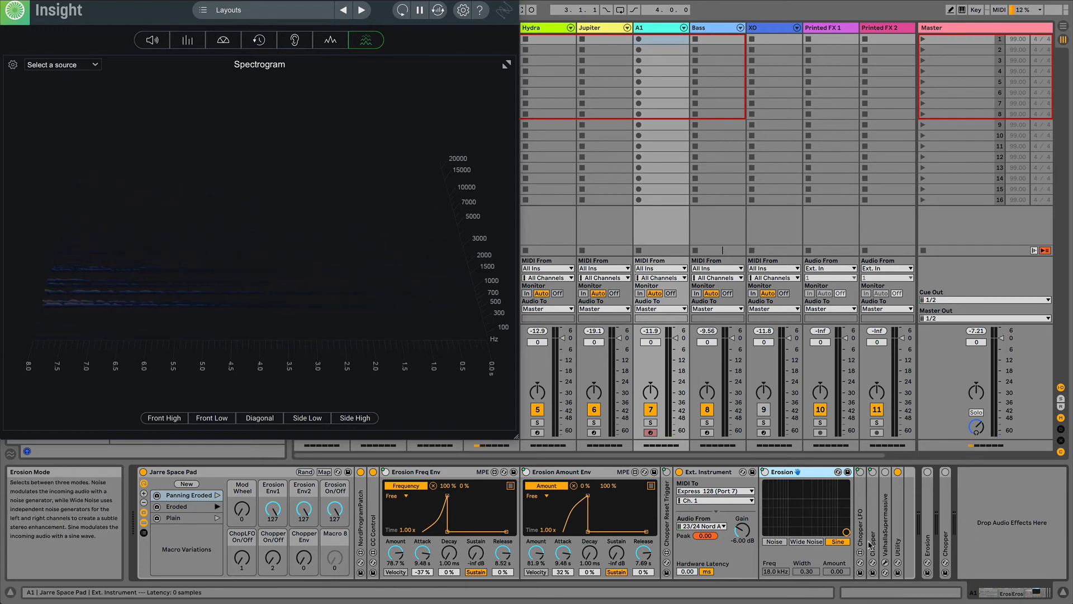
Launch the Panning Eroded macro variation and unfold the rack's Chopper LFO and Chopper devices.
click(217, 496)
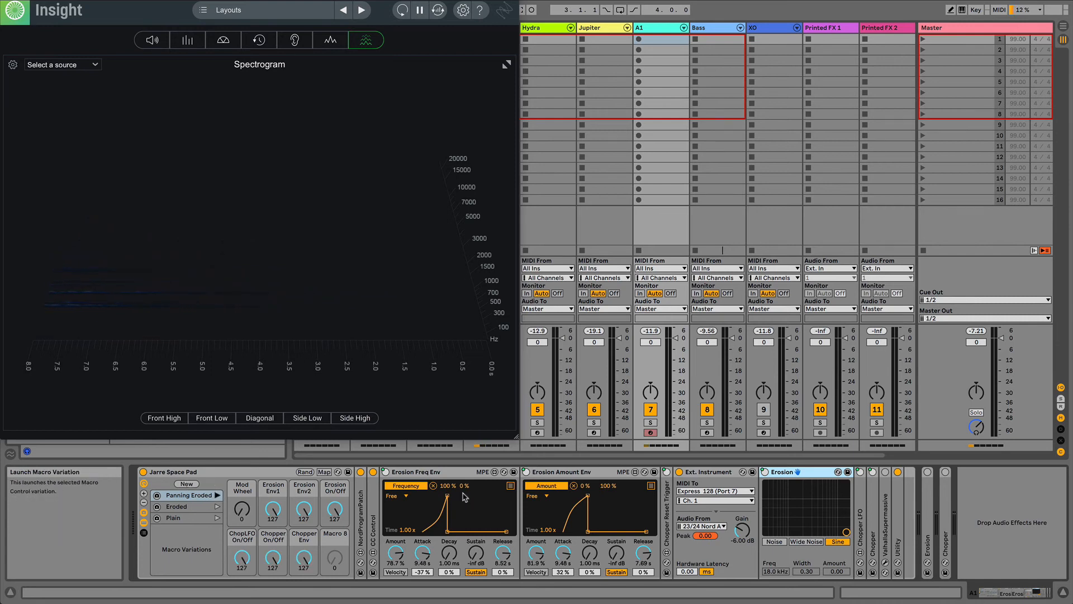
double_click(863, 520)
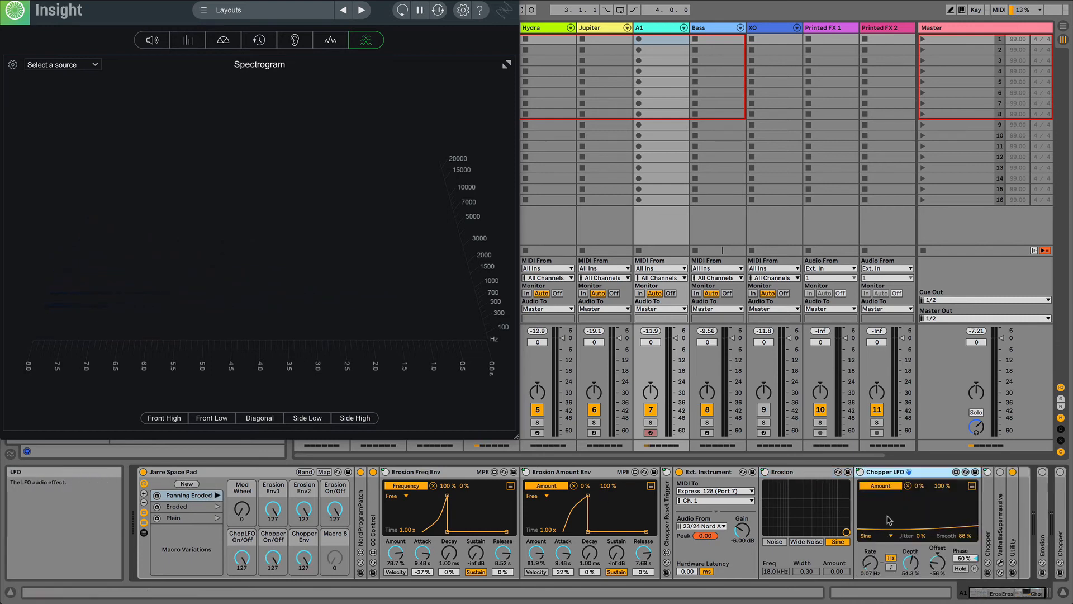
double_click(987, 514)
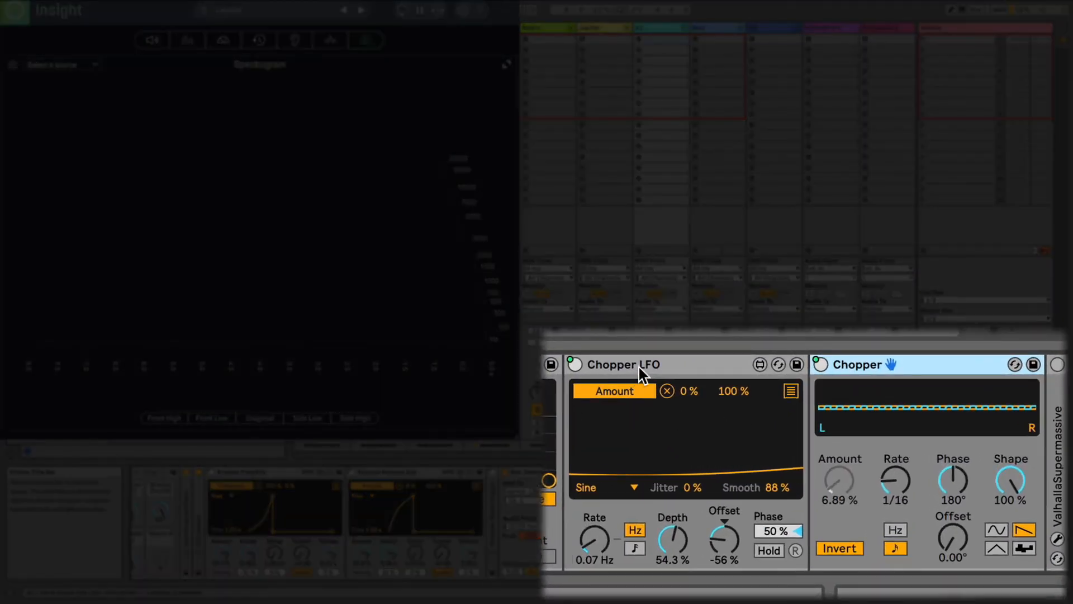
Select the Chopper LFO and try faster rates of about 2.21 Hz, 0.25 Hz and 0.70 Hz.
click(659, 366)
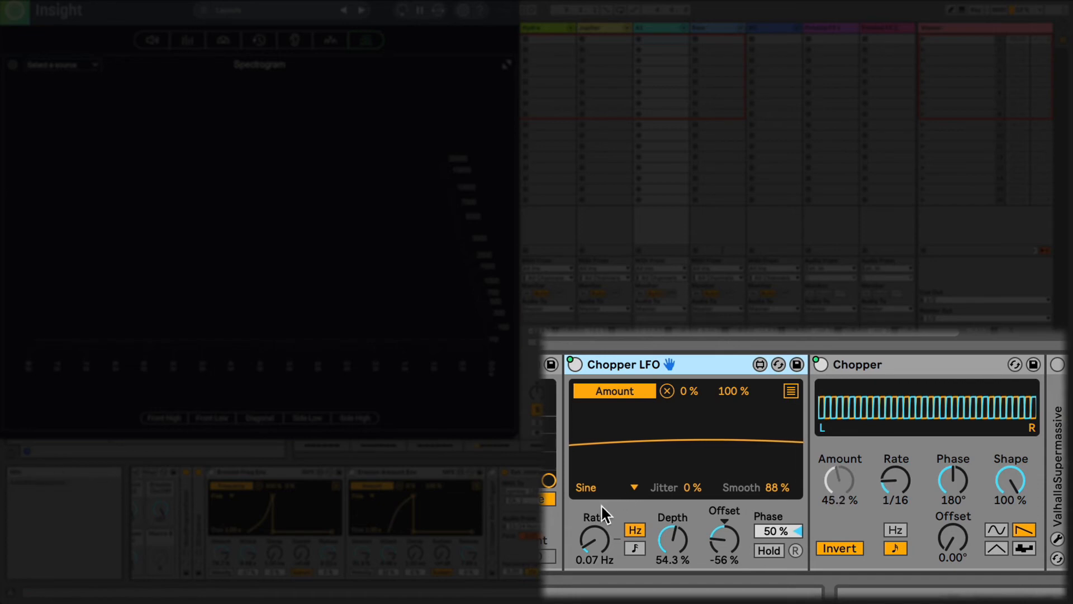
click(599, 545)
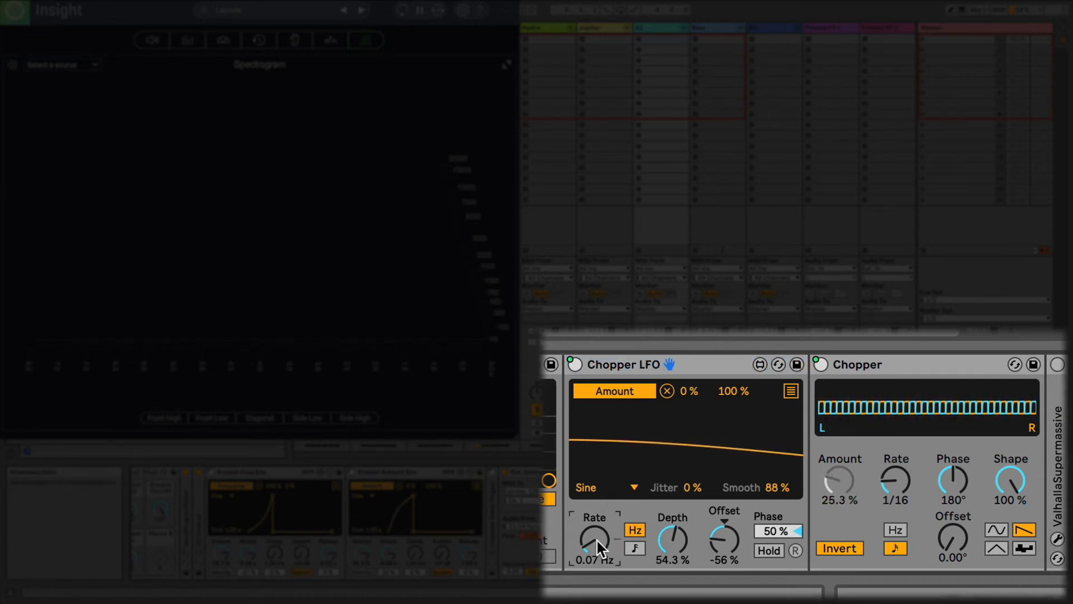
drag(598, 542, 598, 508)
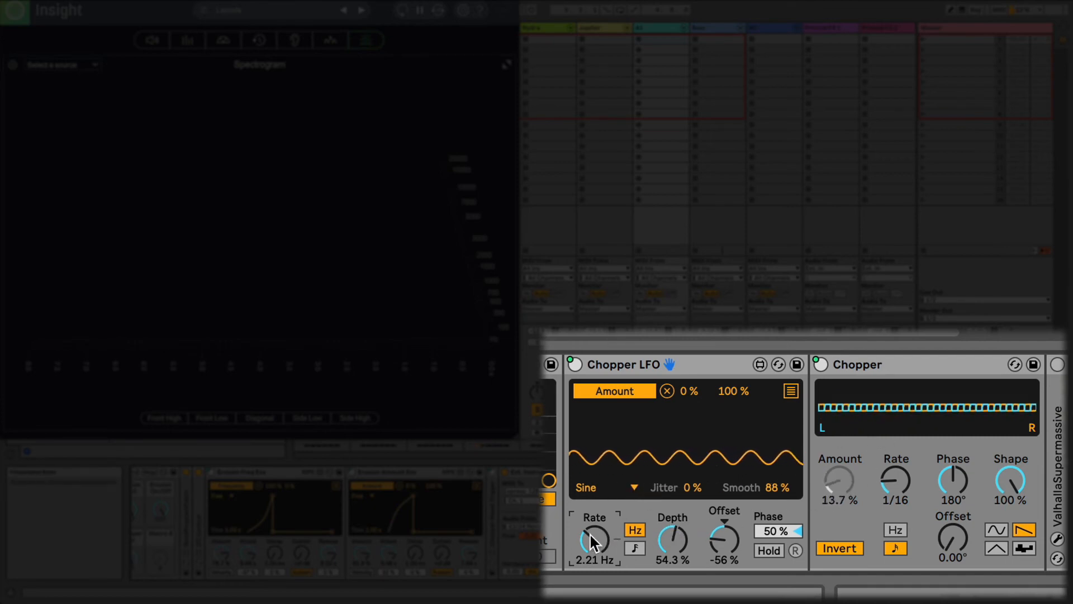
mouse_move(591, 541)
mouse_down()
mouse_move(591, 562)
mouse_move(587, 543)
mouse_up()
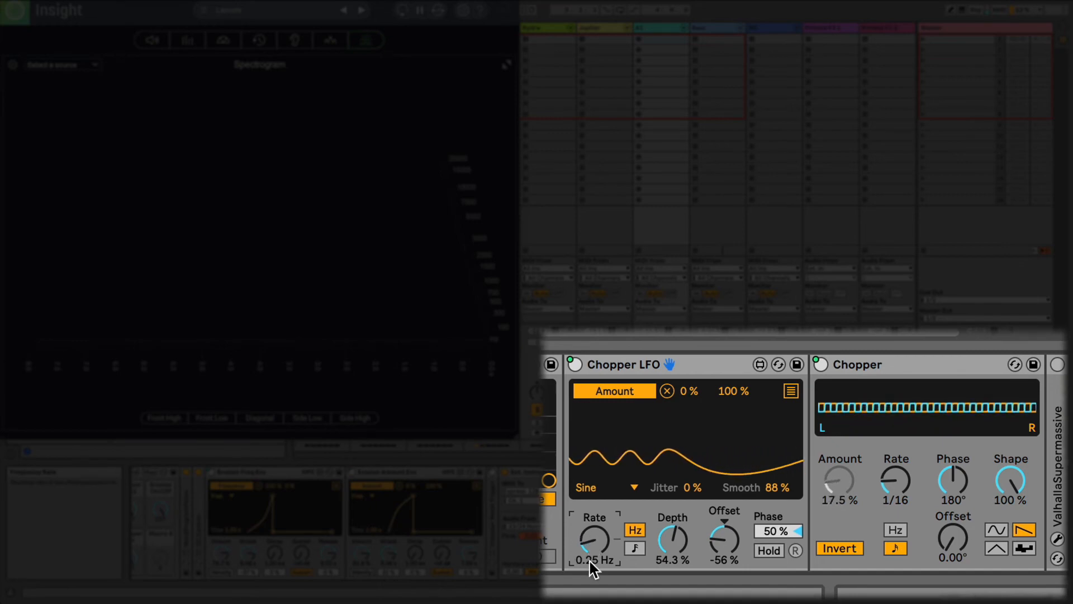
text(0.)
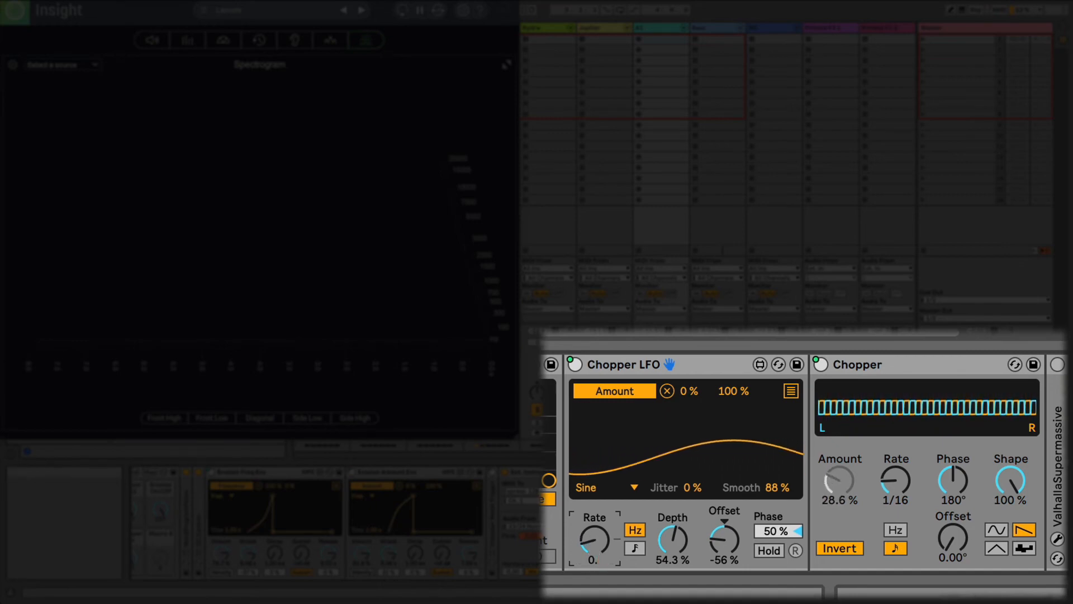
text(7)
key(Return)
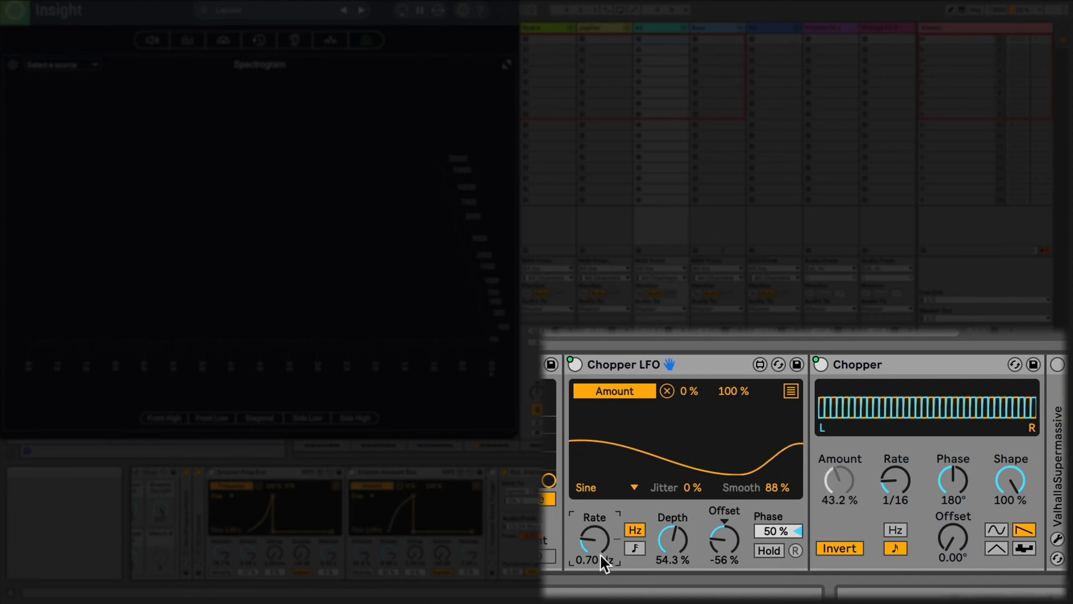
Return the Chopper LFO's rate to 0.07 Hz.
text(0)
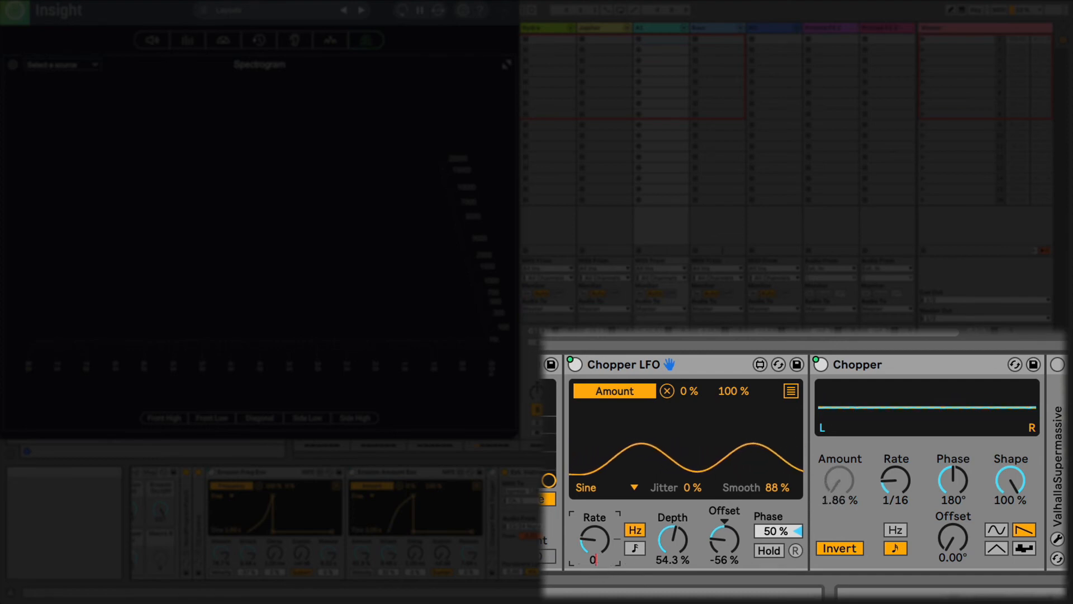
text(.07)
key(Return)
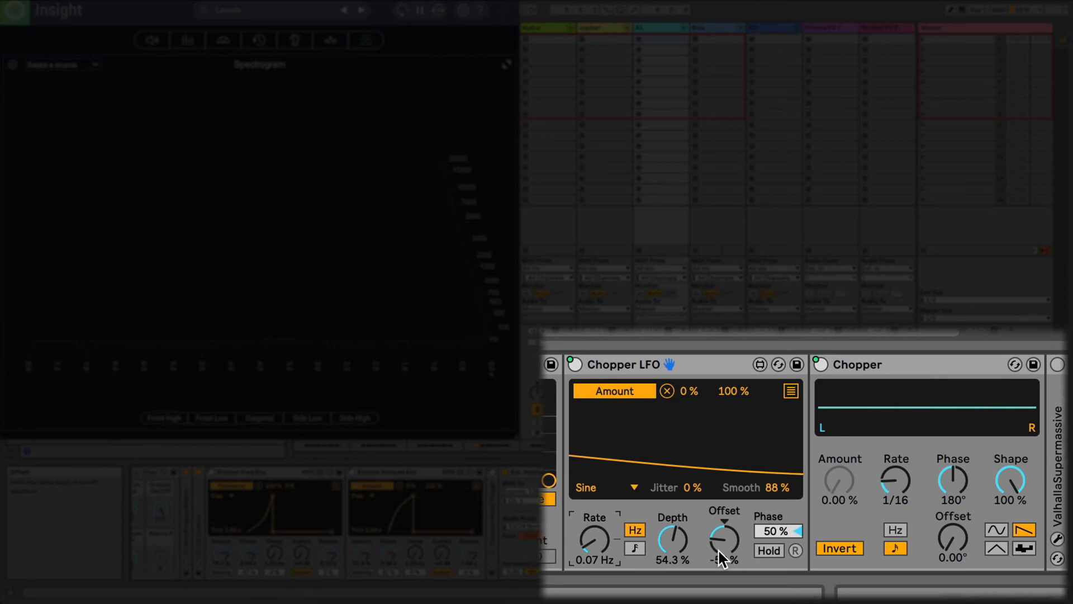
Try a stronger, faster Chopper LFO with a depth of 78.0 % and a rate of 3.46 Hz.
click(671, 538)
drag(671, 536, 671, 509)
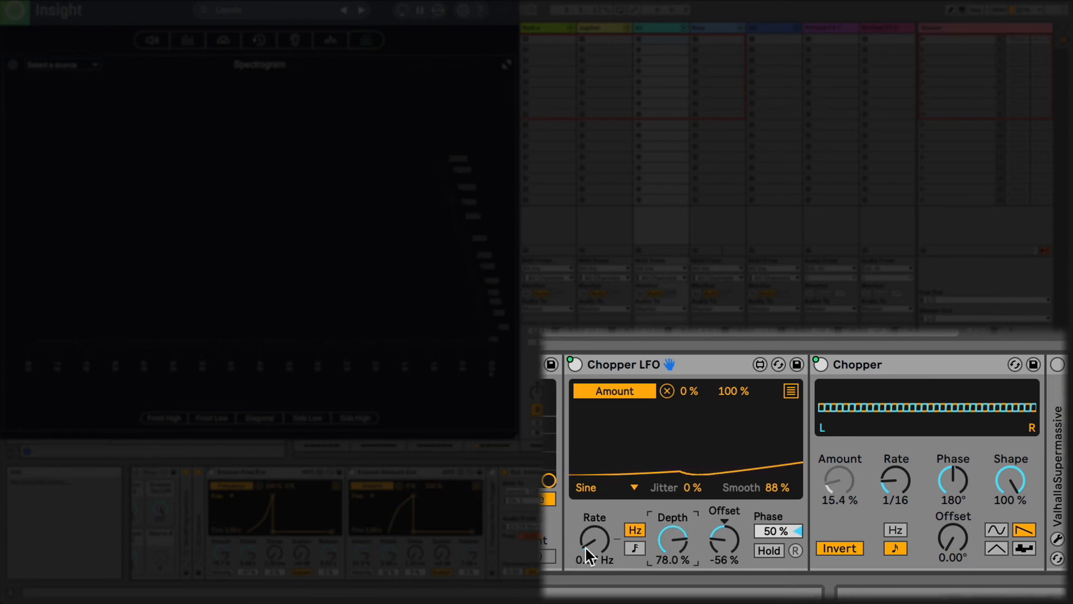
drag(594, 542, 595, 505)
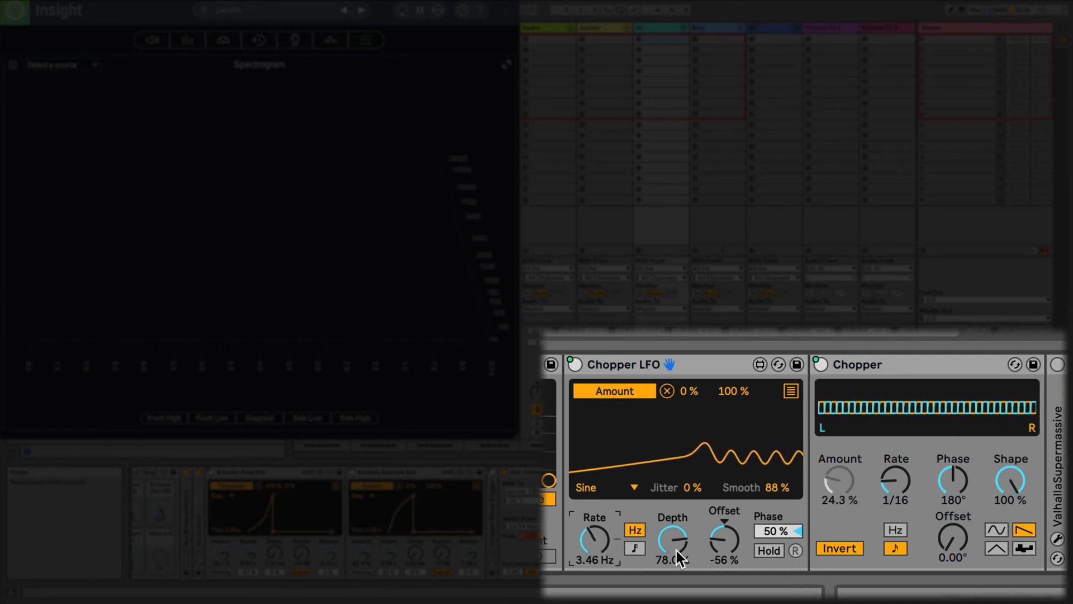
Set the Chopper LFO's depth to 55.9 %, its offset to -46 % and its rate to 0.07 Hz.
drag(675, 548, 673, 603)
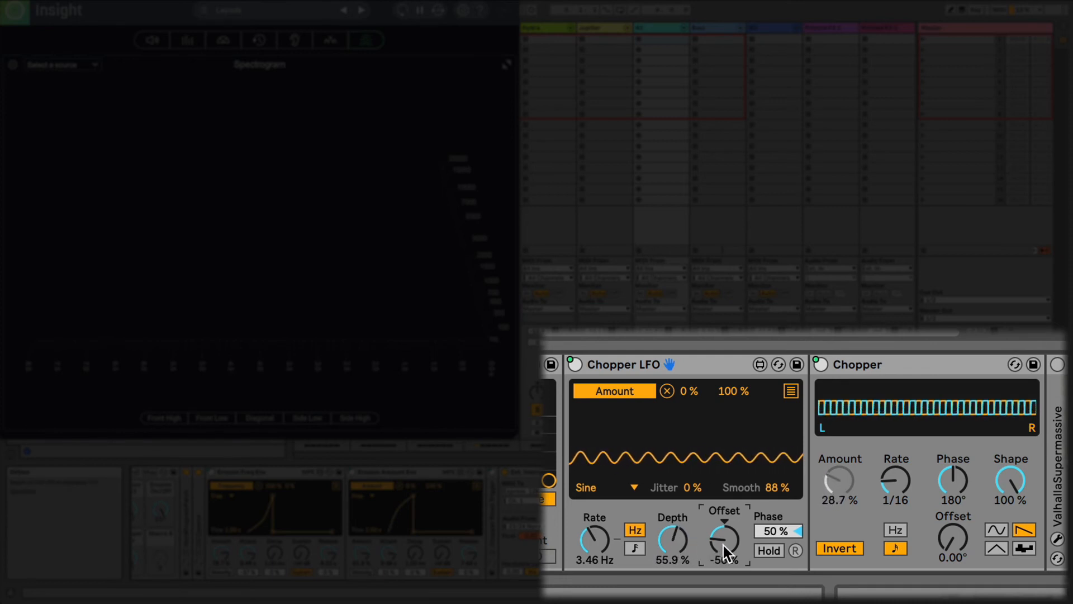
mouse_move(719, 542)
mouse_down()
mouse_move(719, 462)
mouse_move(718, 561)
mouse_move(718, 534)
mouse_up()
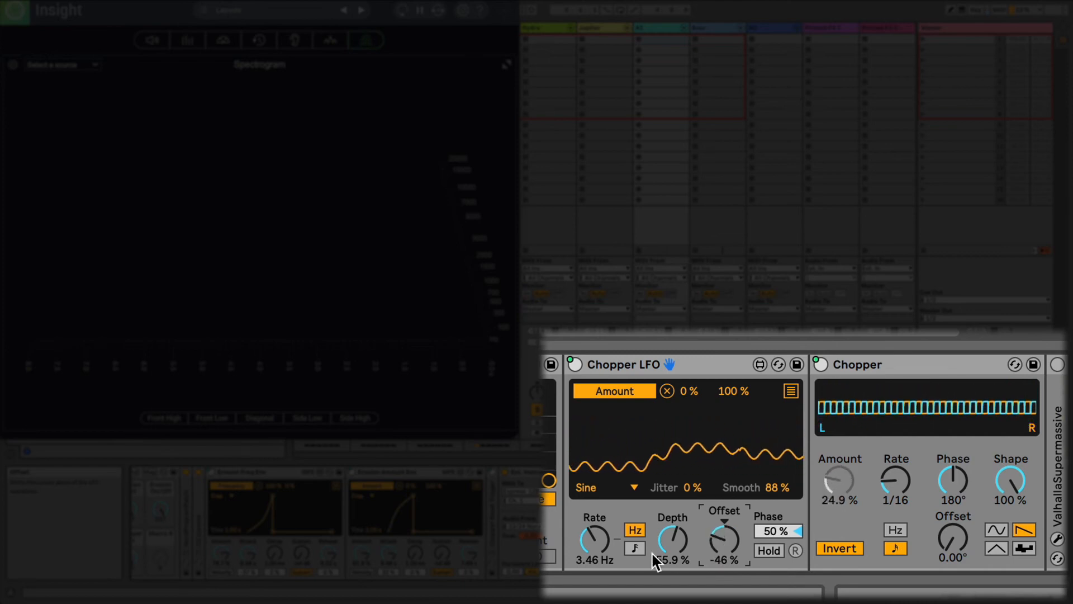
click(599, 538)
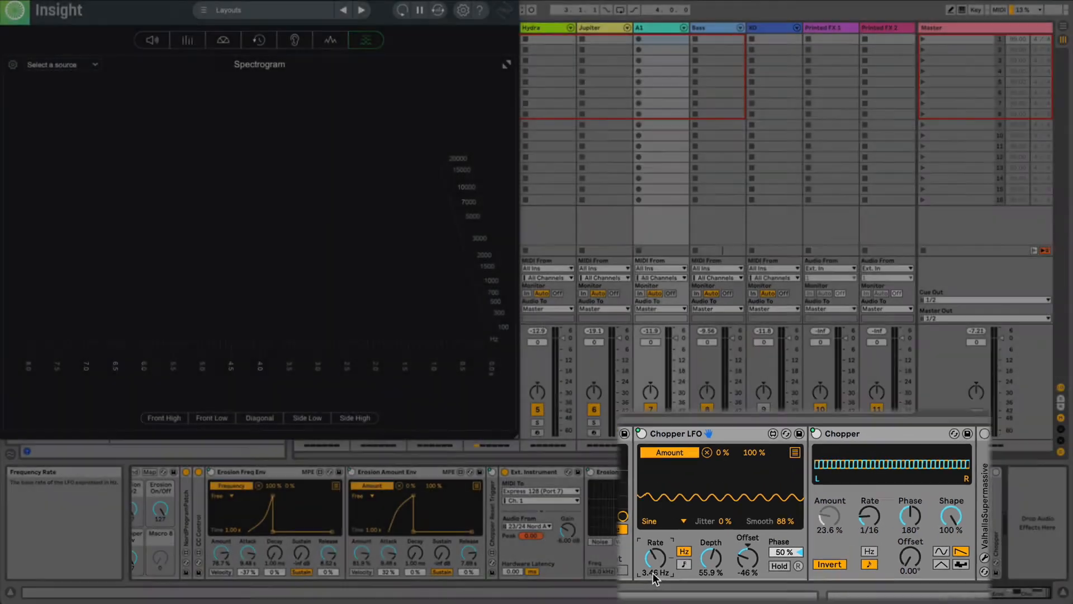
text(0.07)
key(Return)
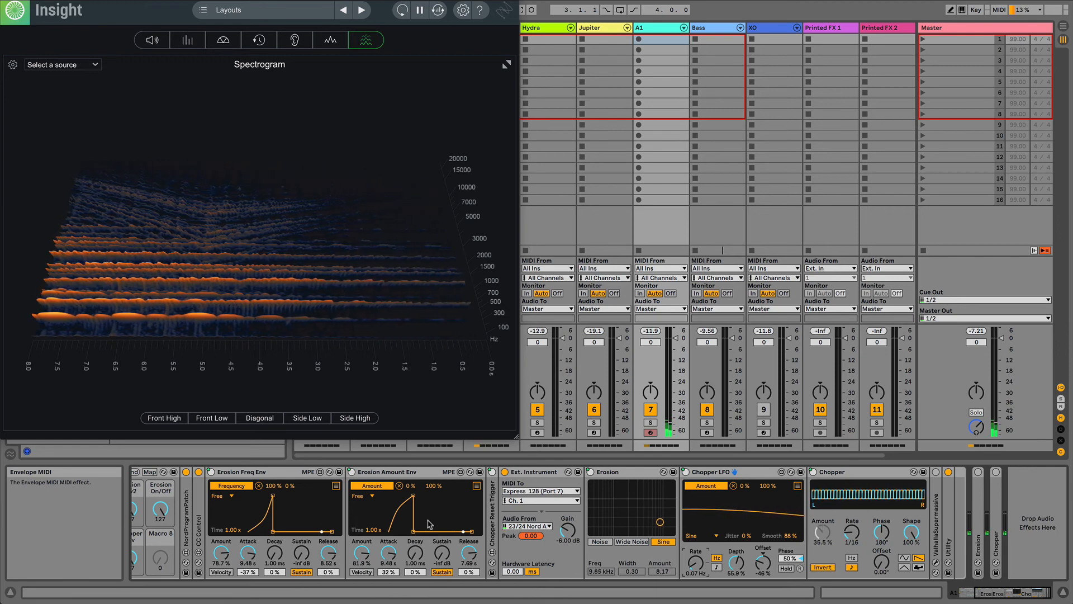
Launch the Jarre Space Pad rack's Plain macro variation for comparison, and switch back to Panning Eroded.
scroll(212, 503, left, 5)
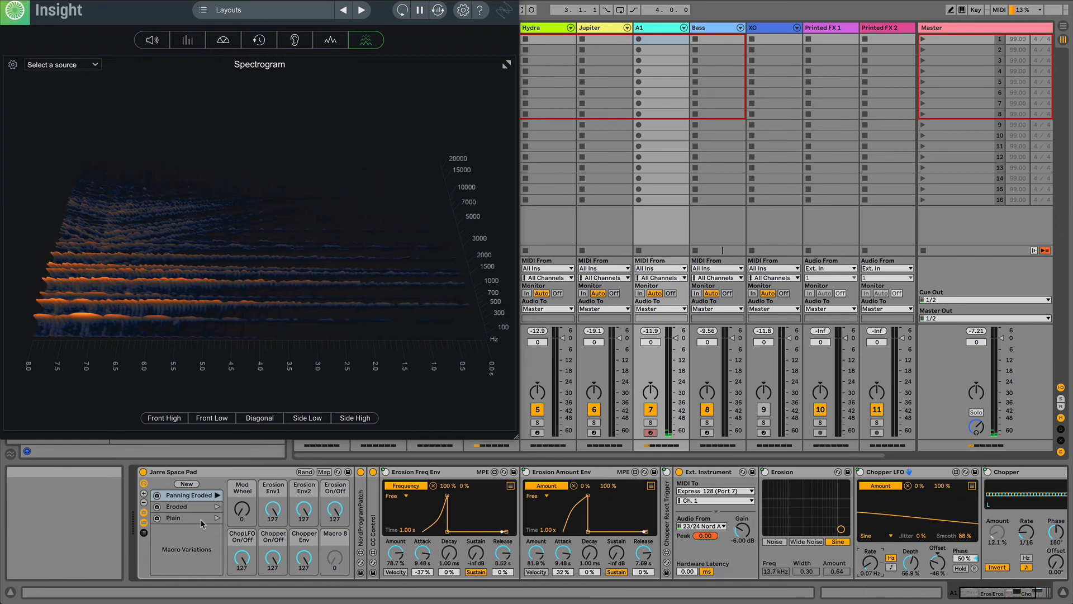
click(217, 517)
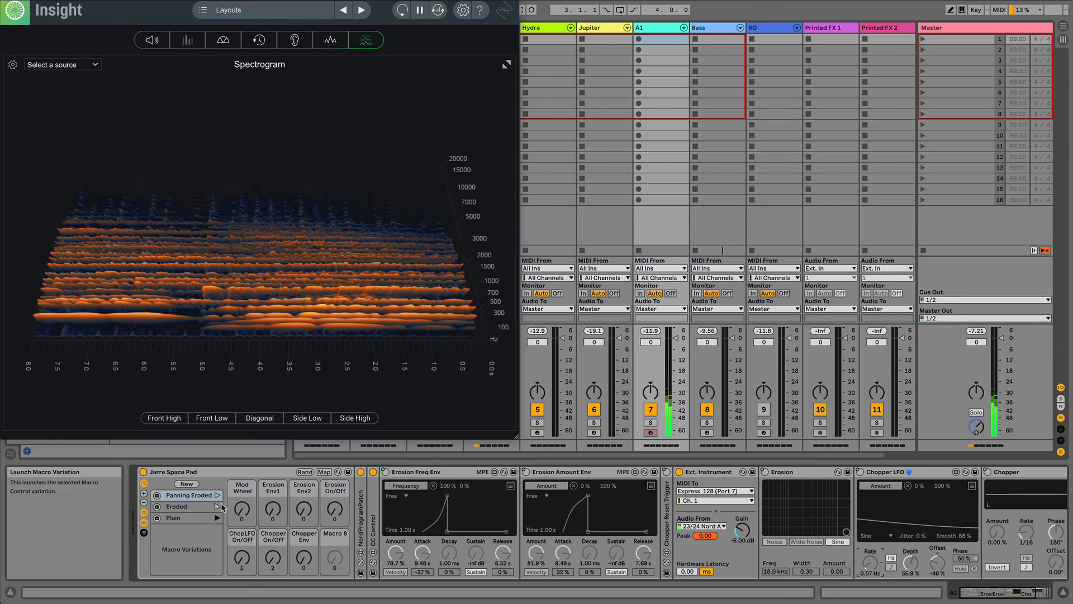
click(217, 495)
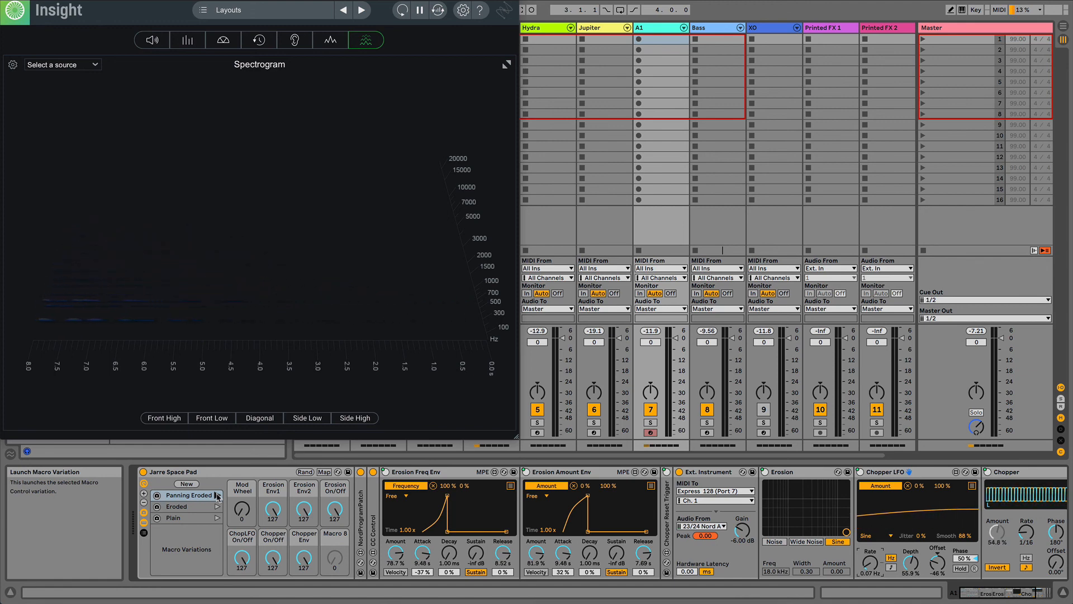
click(217, 495)
Examine the chain options in the rack's chain list, including those of the Ext. Instrument chain, and hide the chain list.
right_click(410, 542)
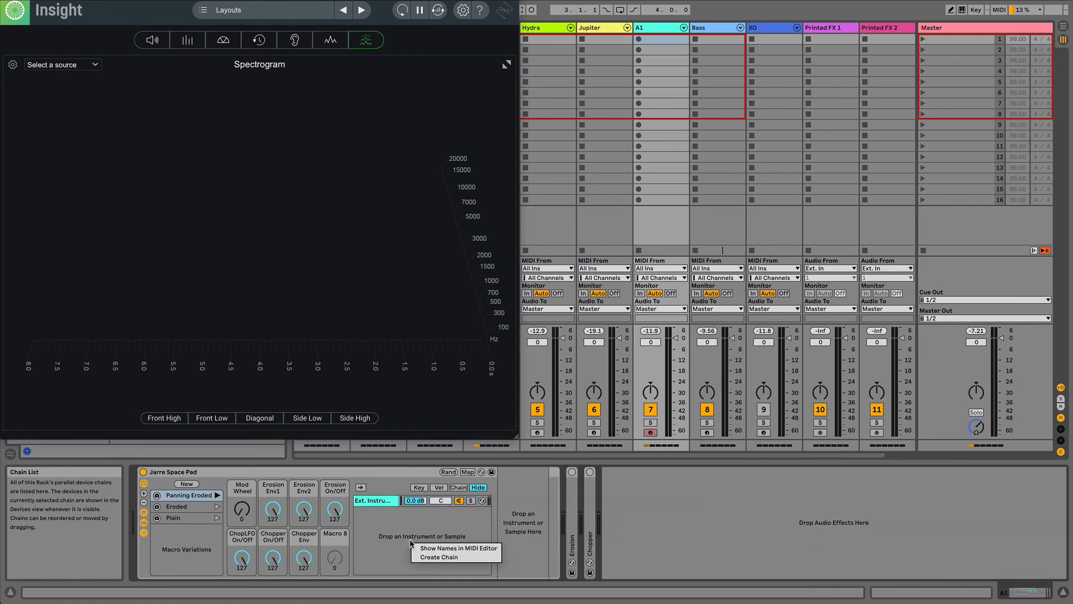
click(396, 533)
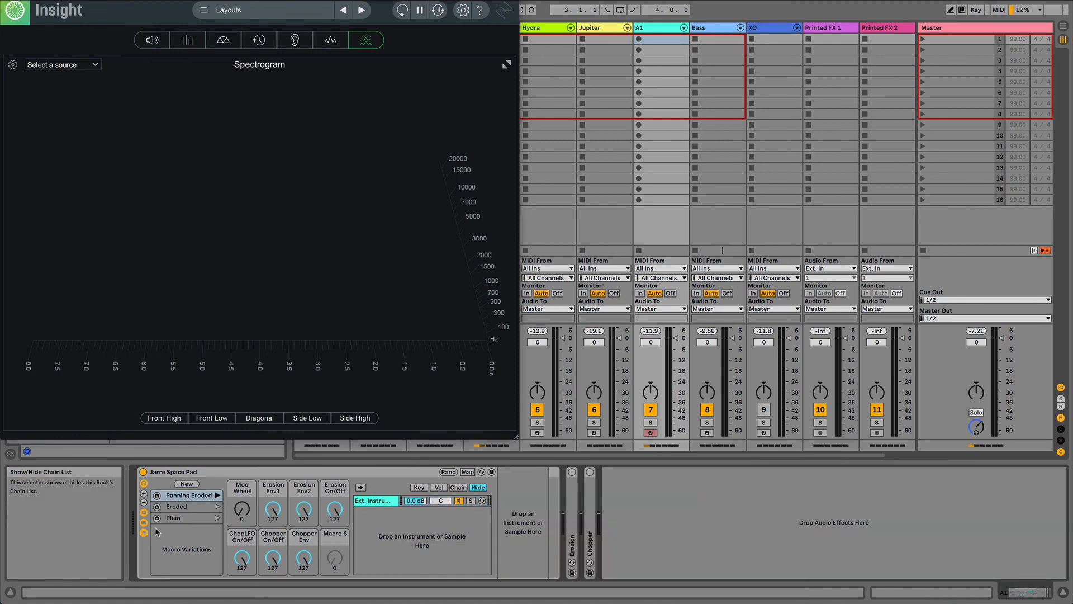
right_click(418, 521)
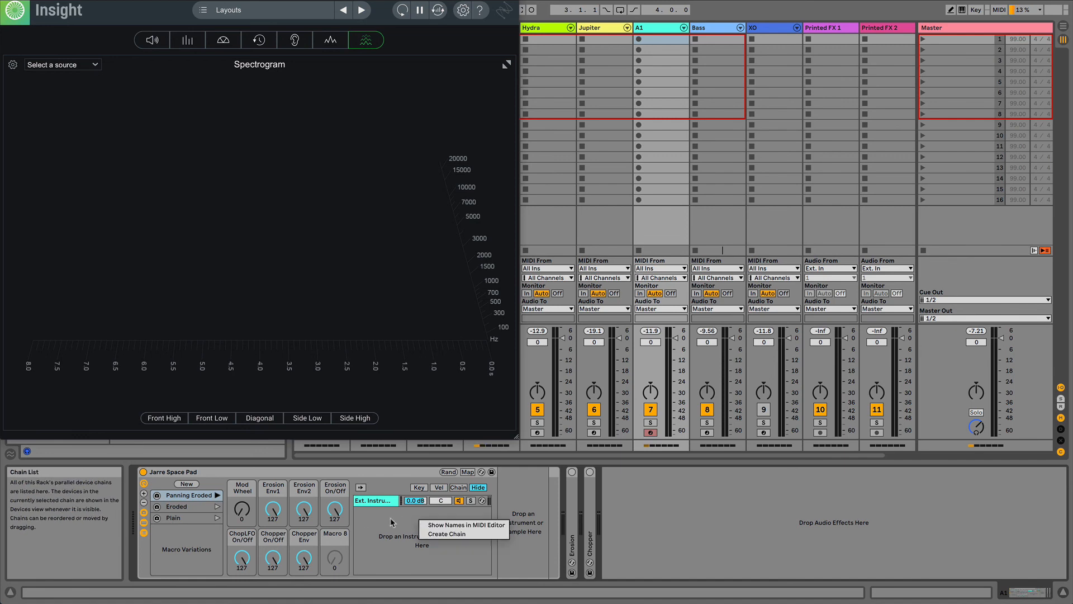
click(391, 522)
right_click(379, 505)
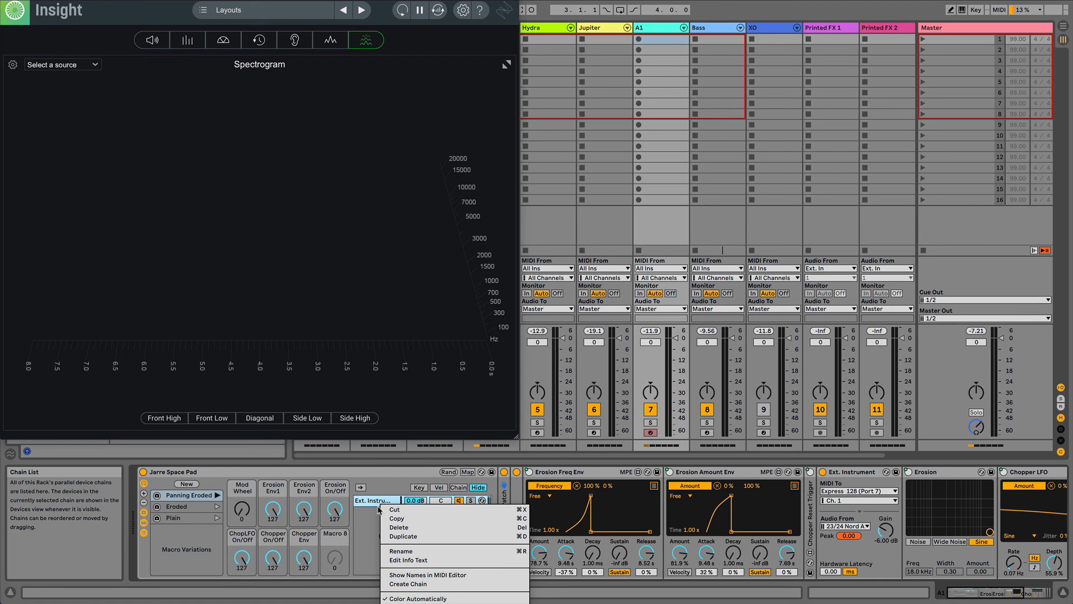
click(373, 526)
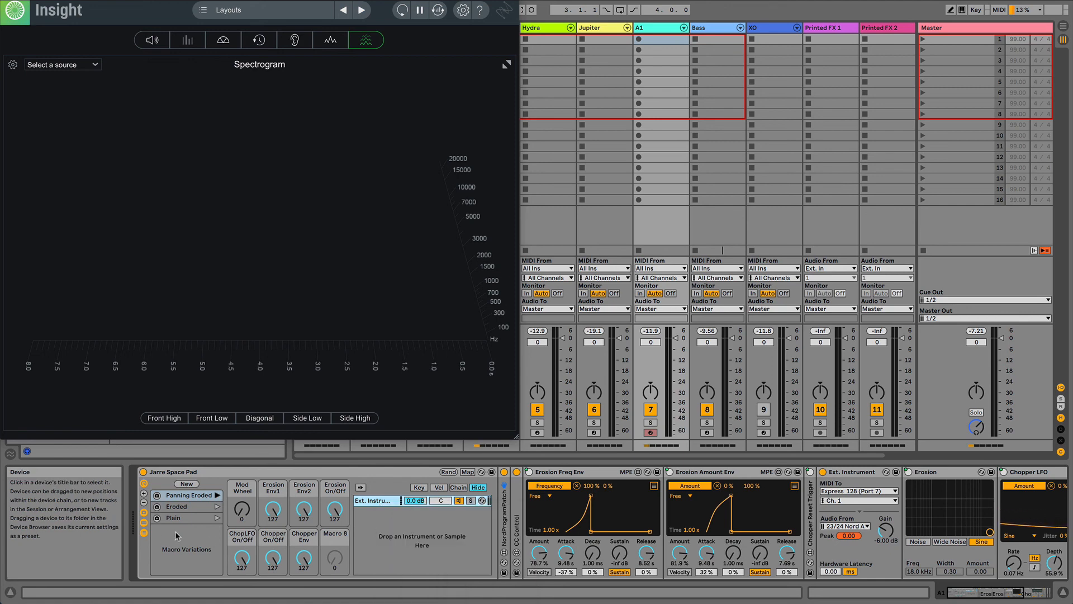
click(143, 532)
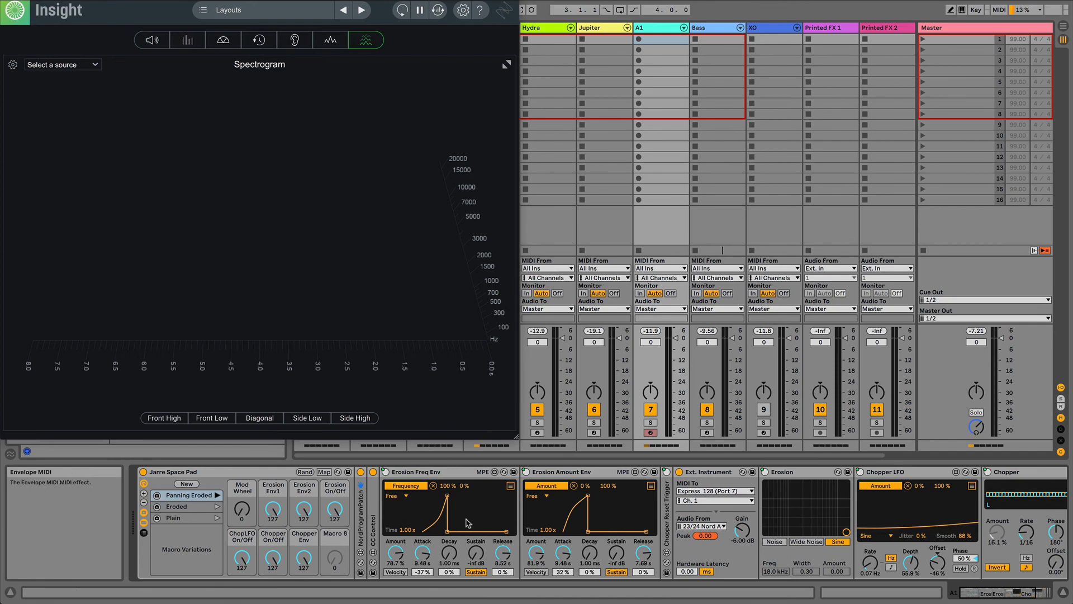